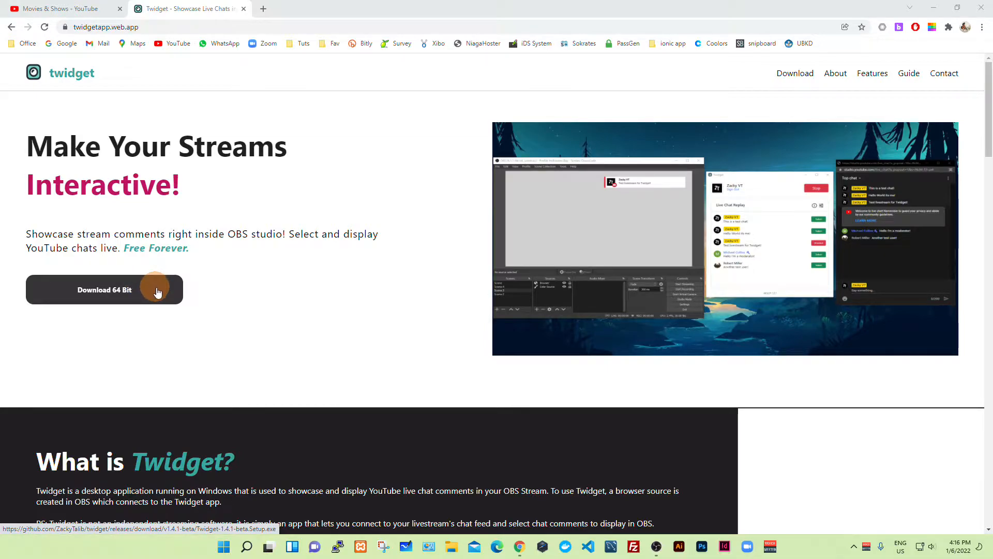
Find Twidget in the Microsoft Store by searching for "twidget" and install it
left_click(223, 546)
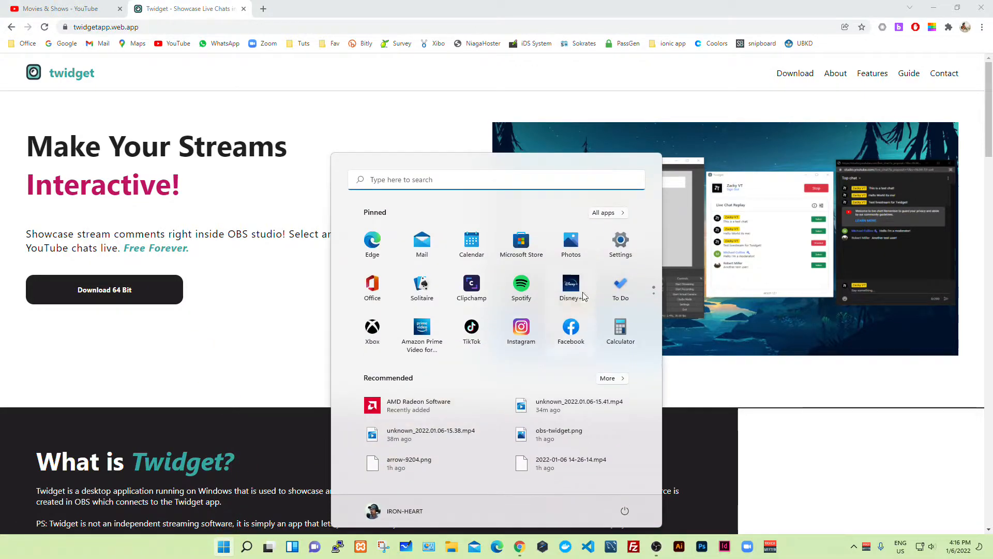
left_click(522, 243)
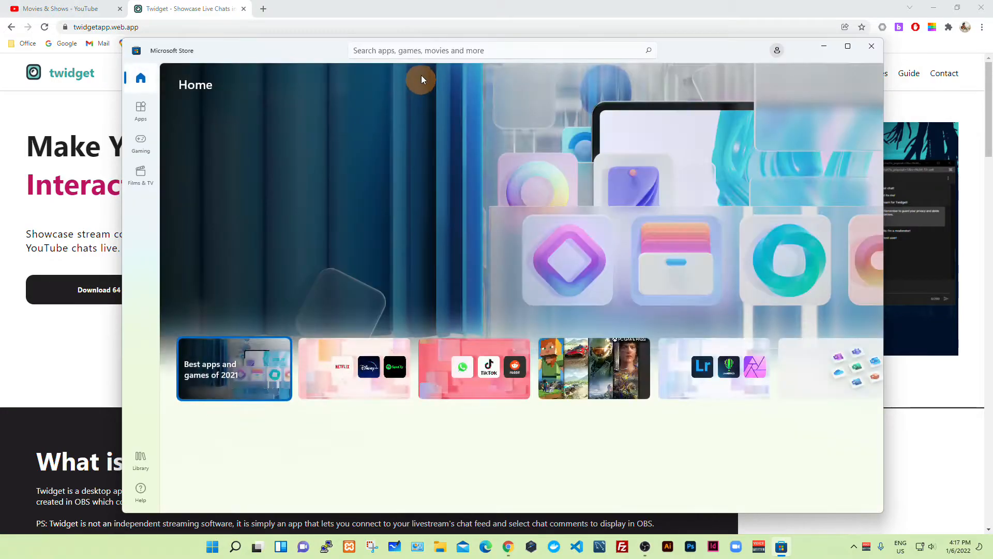
left_click(413, 50)
type("twidget")
left_click(424, 101)
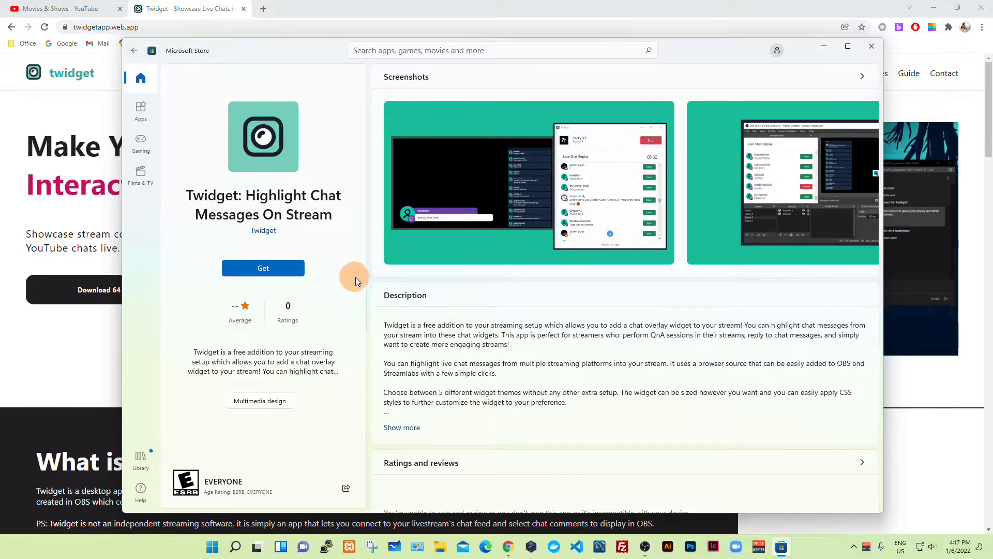
left_click(265, 271)
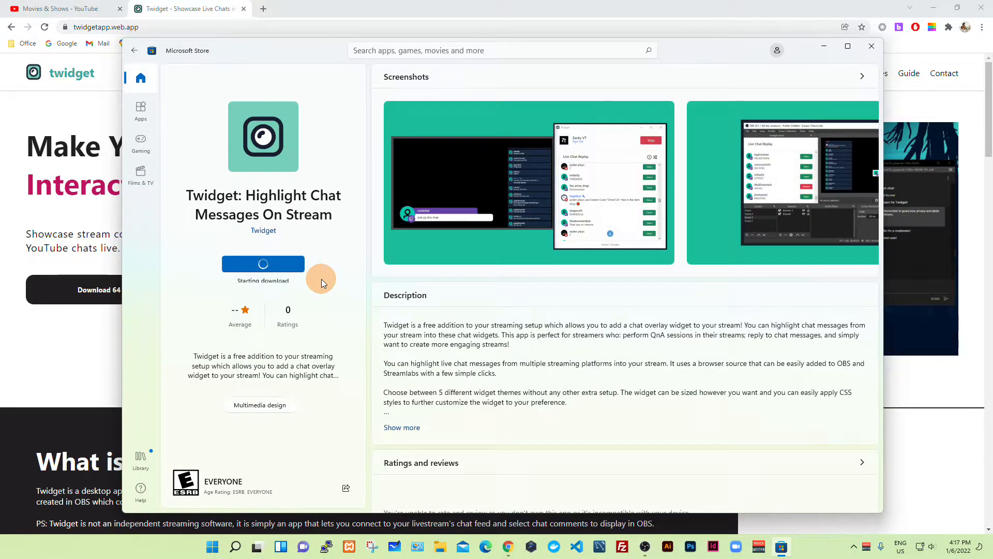
Launch the installed Twidget app from its Microsoft Store page and close the Store
left_click(77, 322)
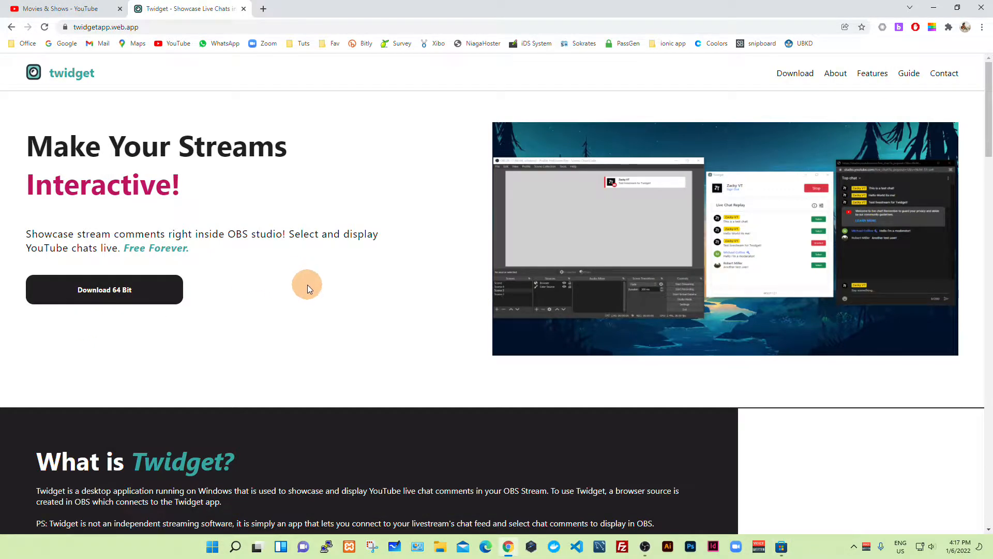
left_click(784, 550)
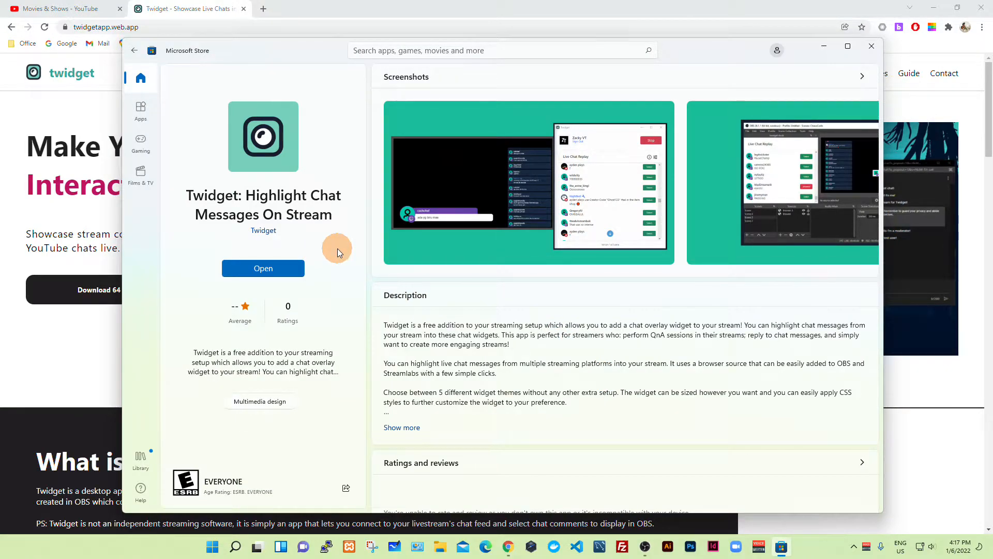
left_click(283, 267)
left_click(872, 46)
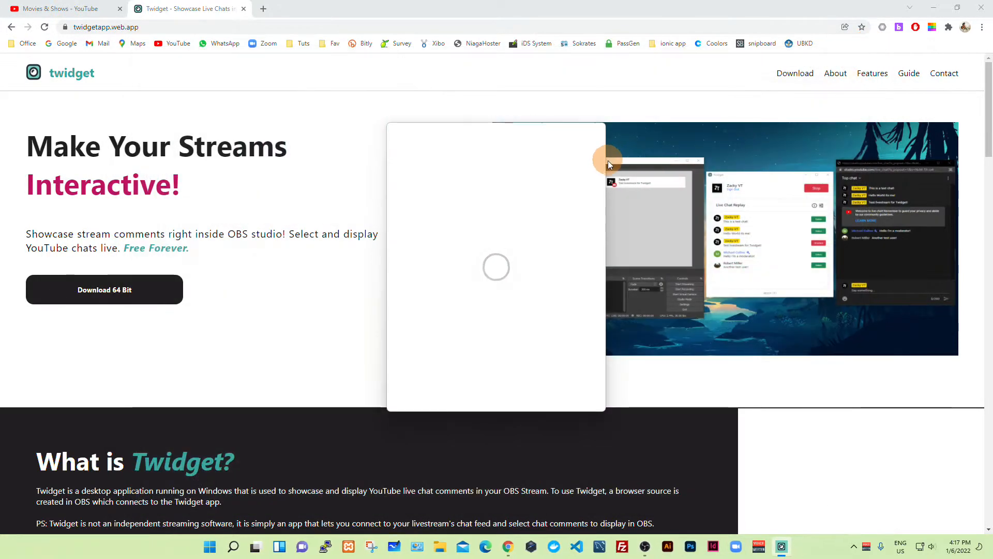
Enlarge the Twidget window and reposition it higher on the desktop
left_click_drag(500, 144, 414, 124)
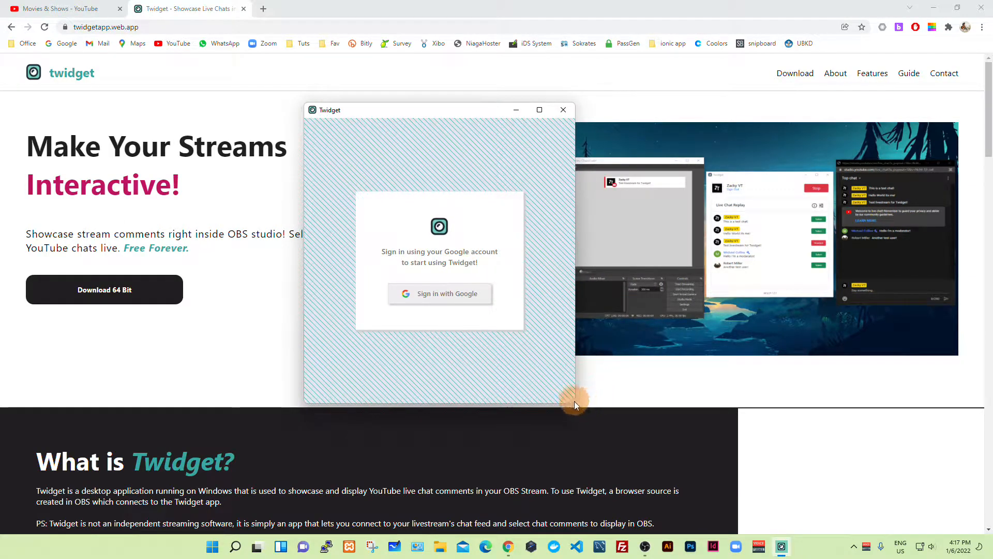
left_click_drag(574, 401, 663, 462)
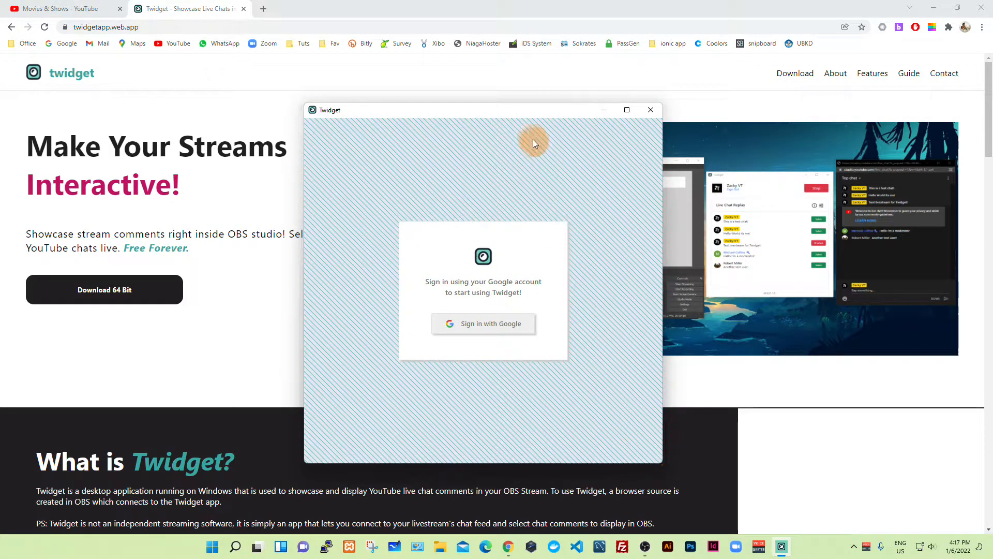
left_click_drag(518, 103, 519, 81)
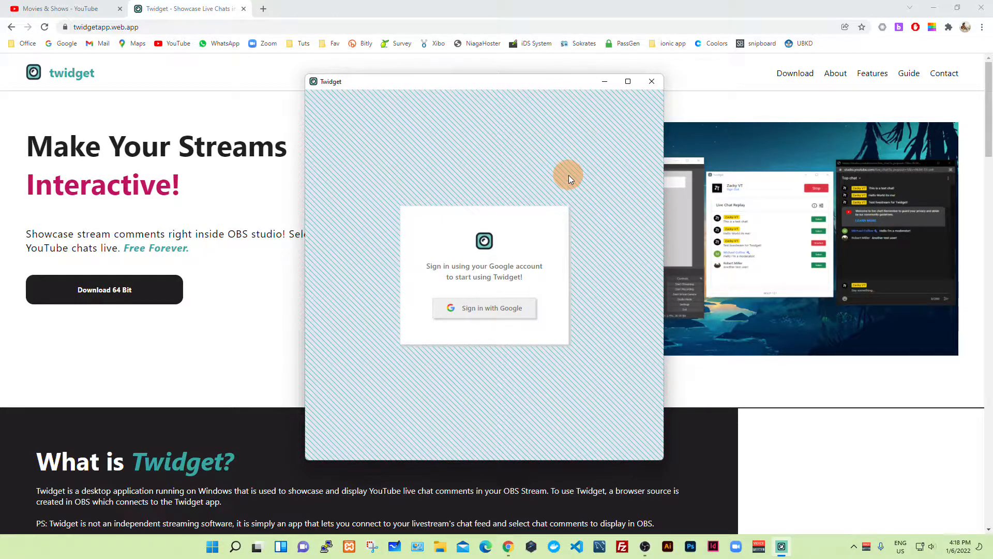
Sign in to Twidget with the Google account, grant it permission to view the YouTube account, and close the login page
left_click(484, 310)
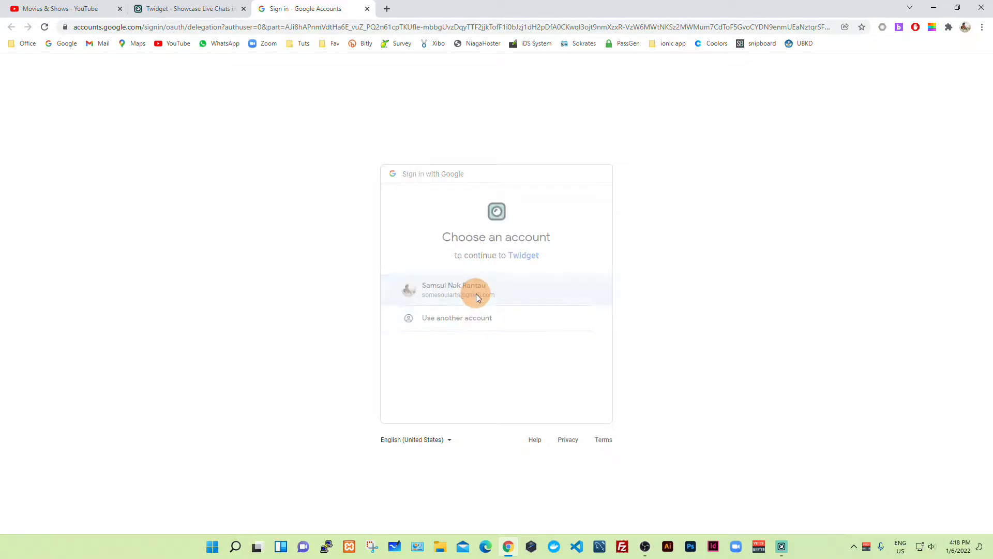
left_click(485, 294)
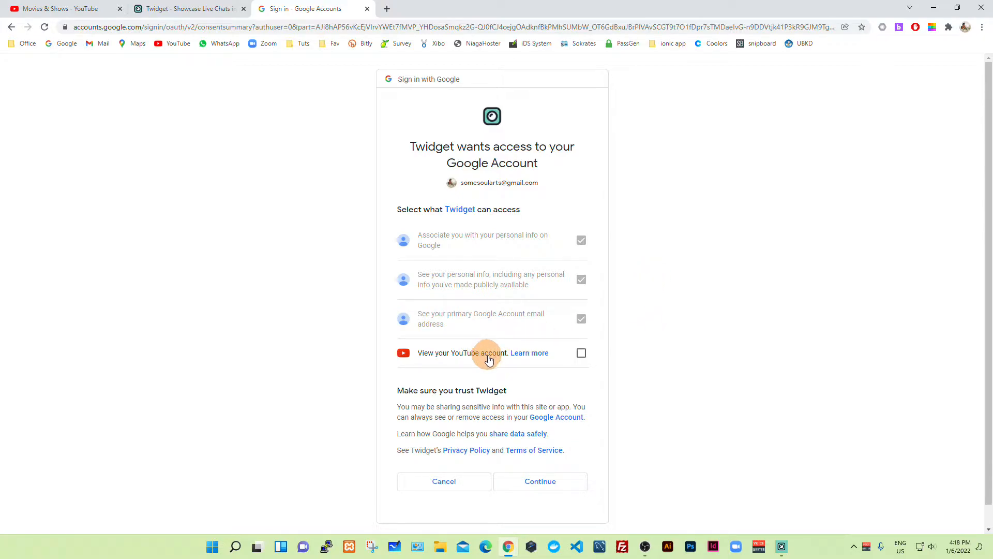
left_click(581, 353)
left_click(538, 486)
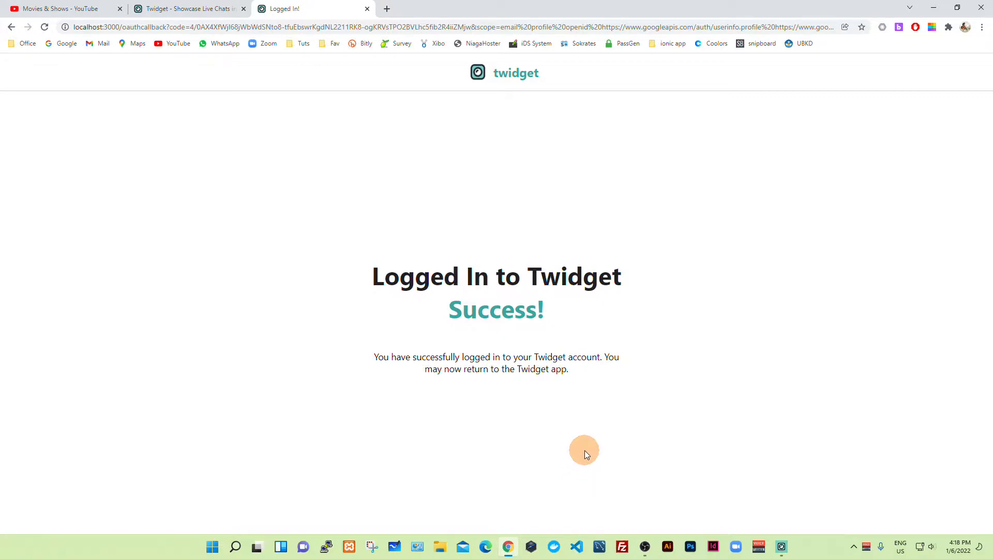
left_click(367, 9)
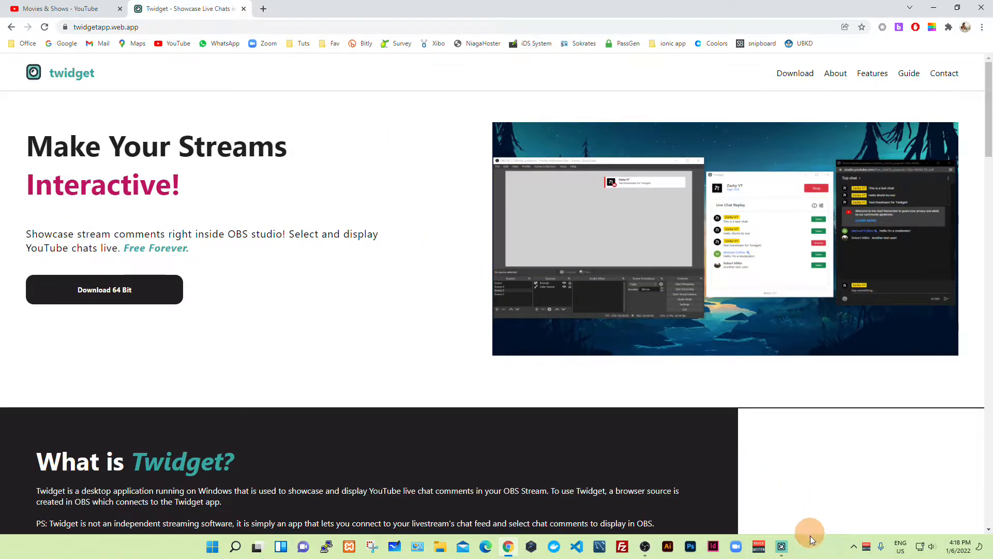
Return to the Twidget app, make its window slightly narrower and shift it down a little
left_click(781, 546)
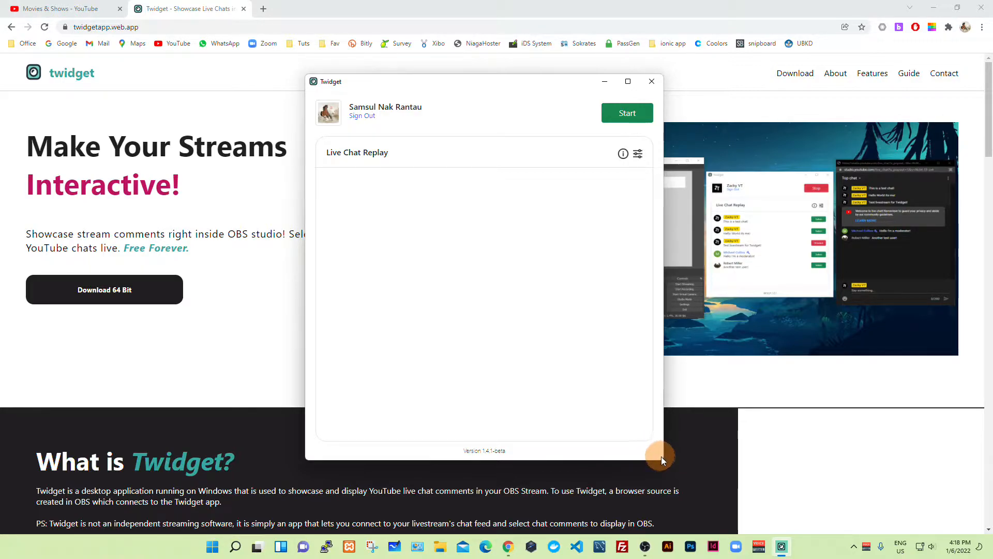
left_click_drag(664, 463, 644, 459)
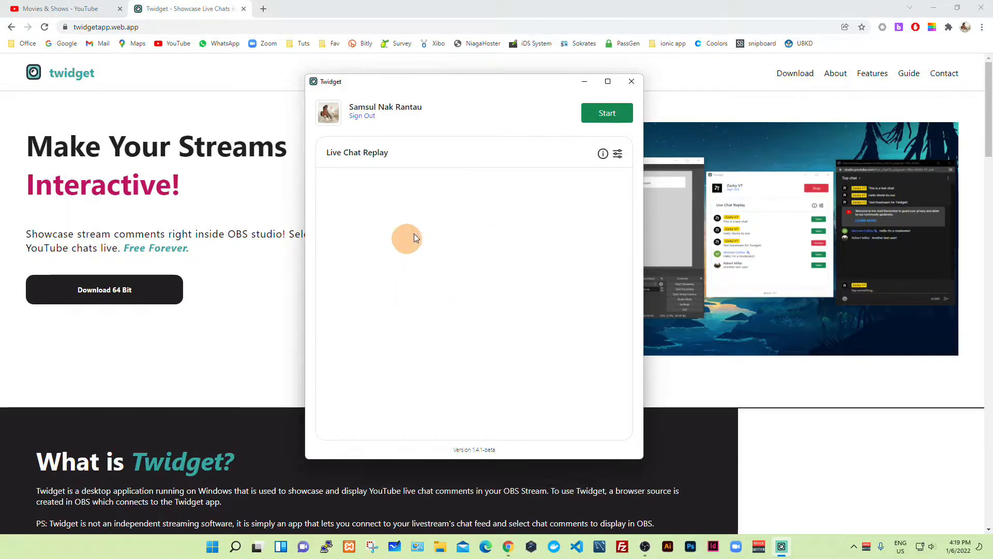
left_click_drag(483, 84, 483, 89)
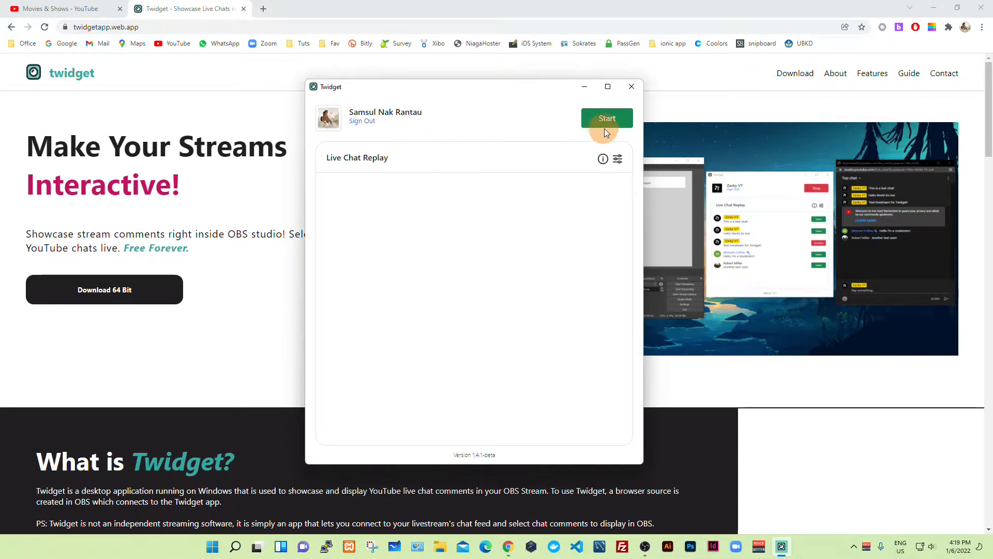
Review Twidget's OBS Setup instructions for the browser source URL, dimensions, custom CSS and refresh option
left_click(603, 160)
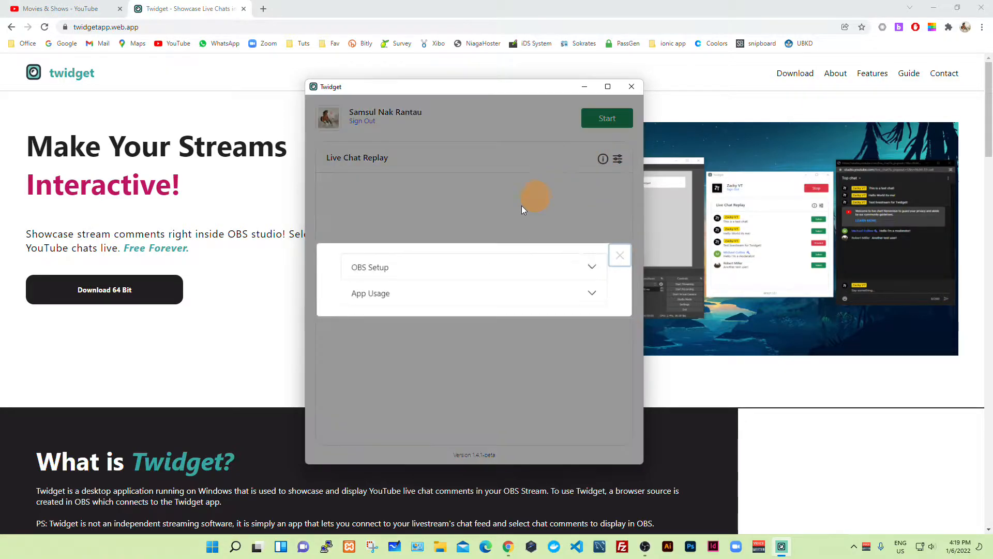
left_click(459, 265)
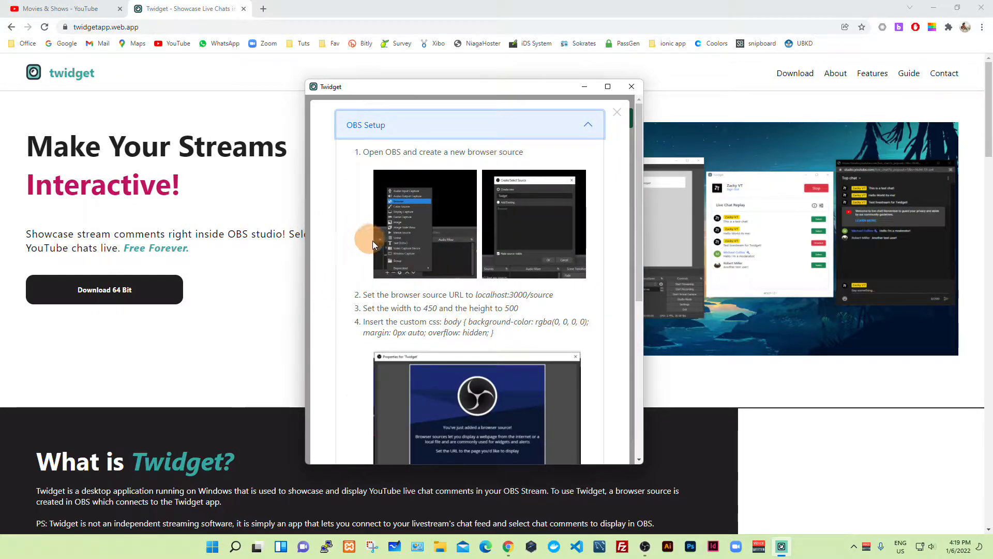
scroll(365, 246, "down", 1)
scroll(362, 247, "up", 1)
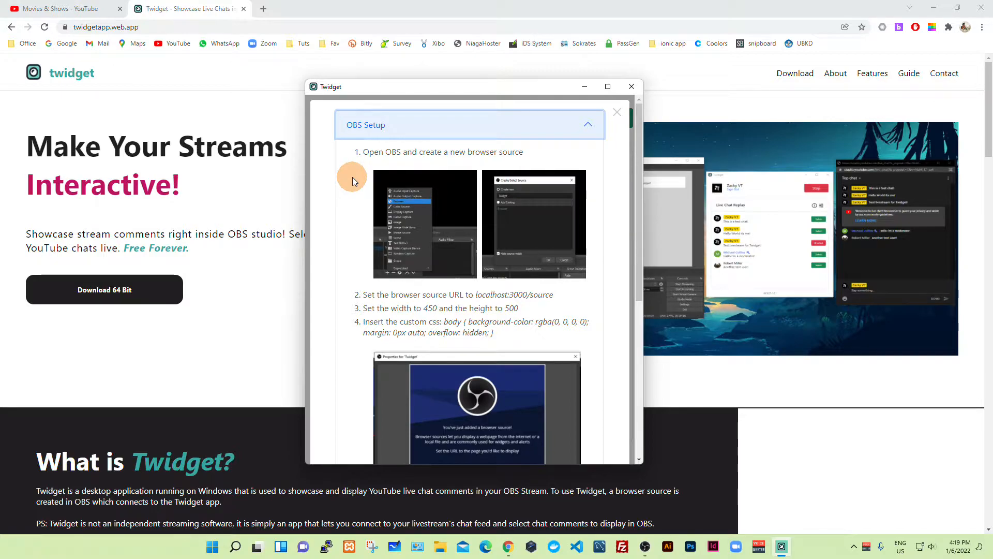
scroll(356, 211, "down", 4)
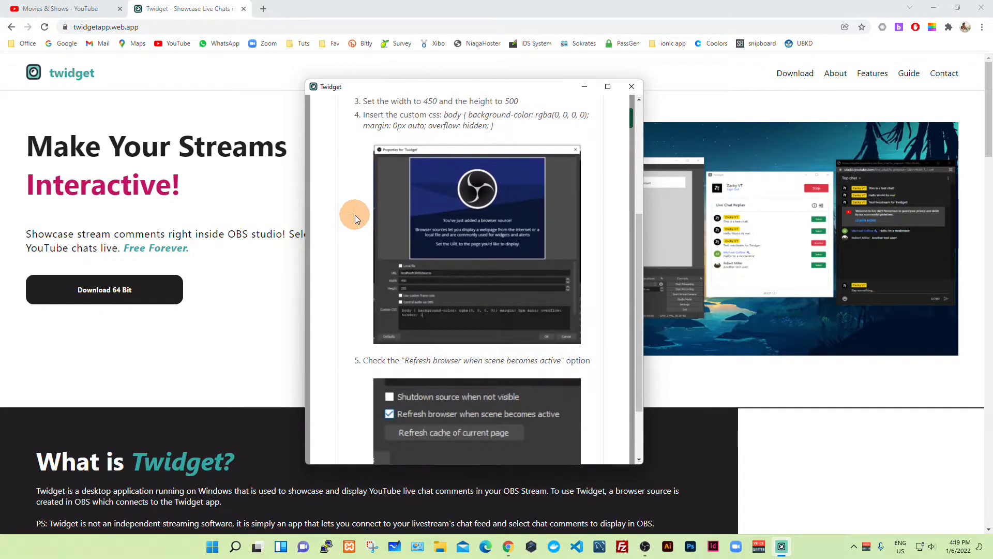
scroll(355, 215, "up", 4)
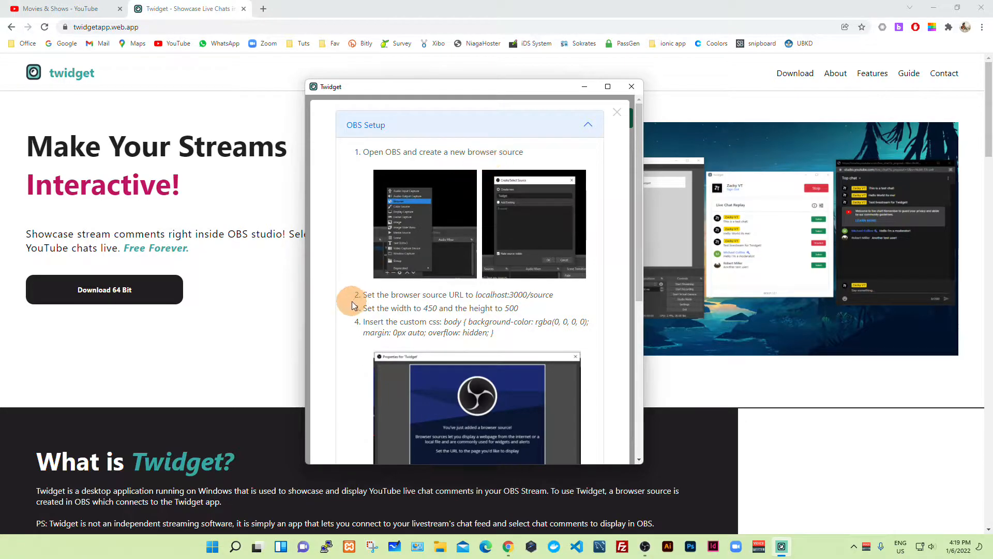
scroll(355, 290, "down", 1)
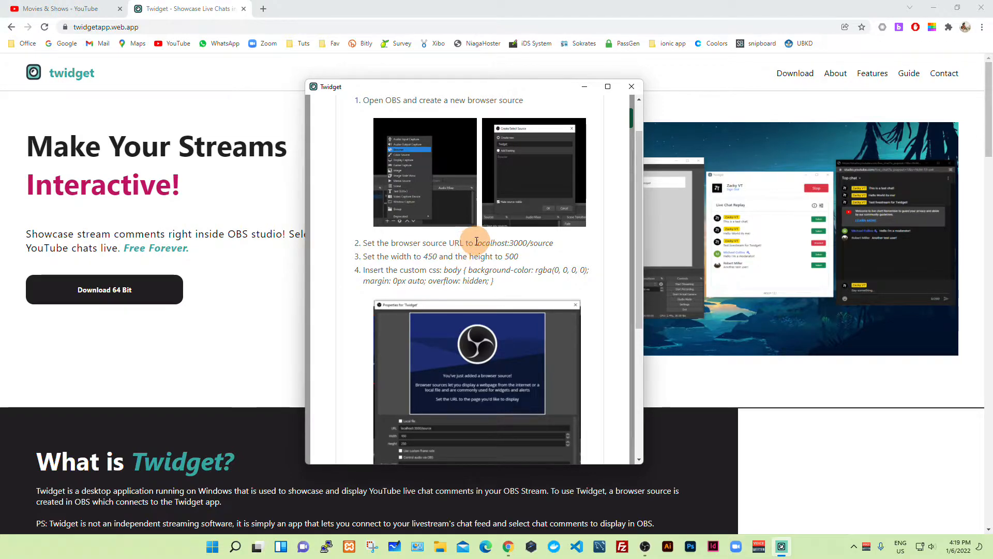
left_click_drag(475, 243, 565, 245)
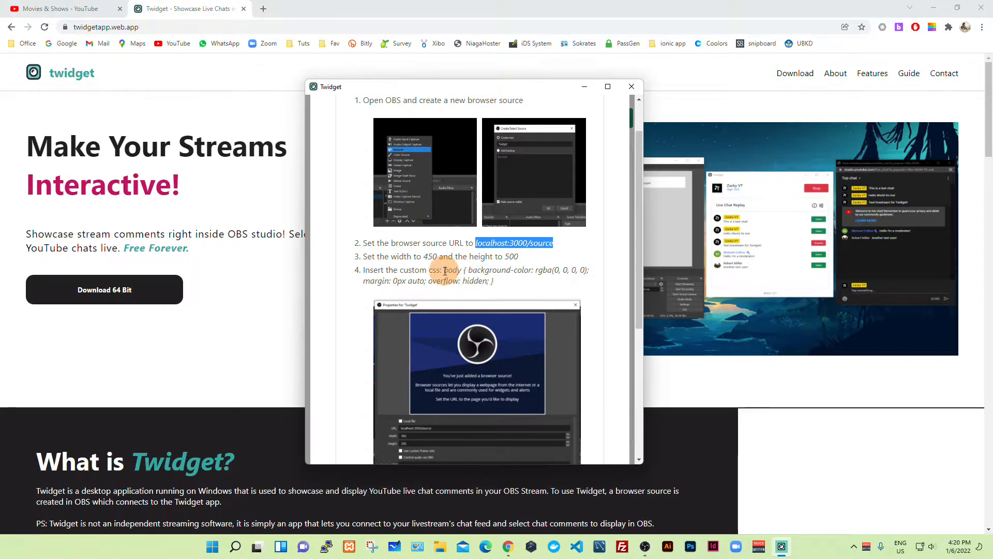
left_click_drag(442, 270, 516, 283)
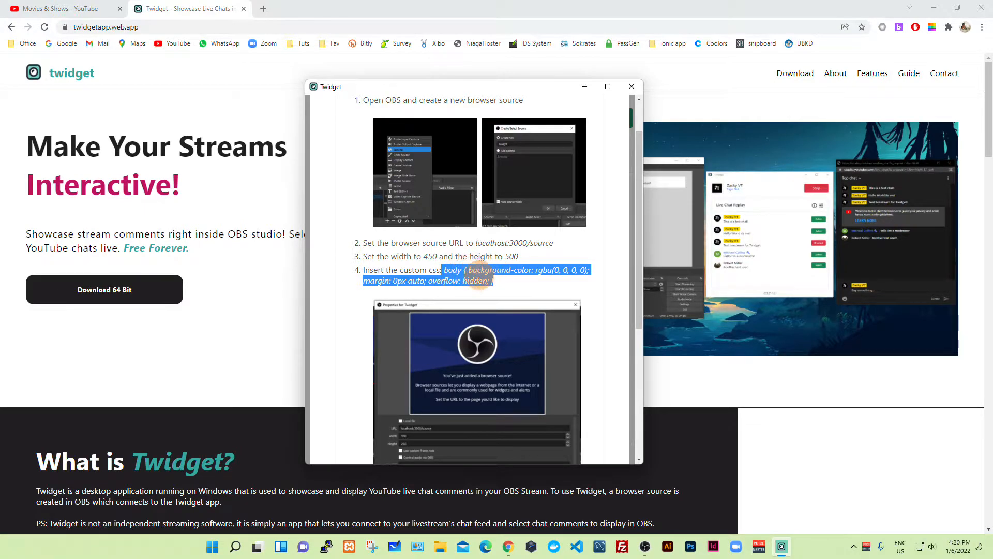
scroll(360, 280, "down", 2)
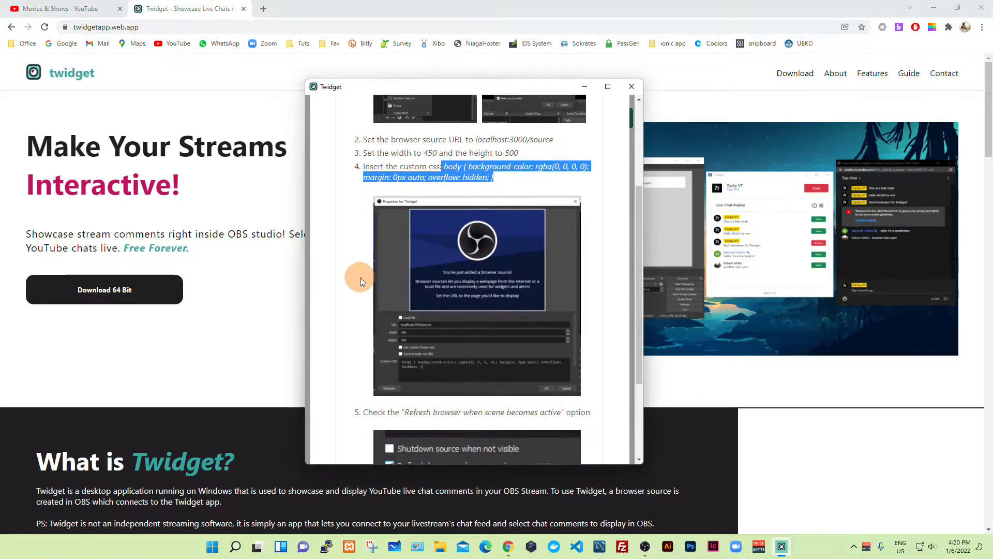
scroll(357, 285, "down", 3)
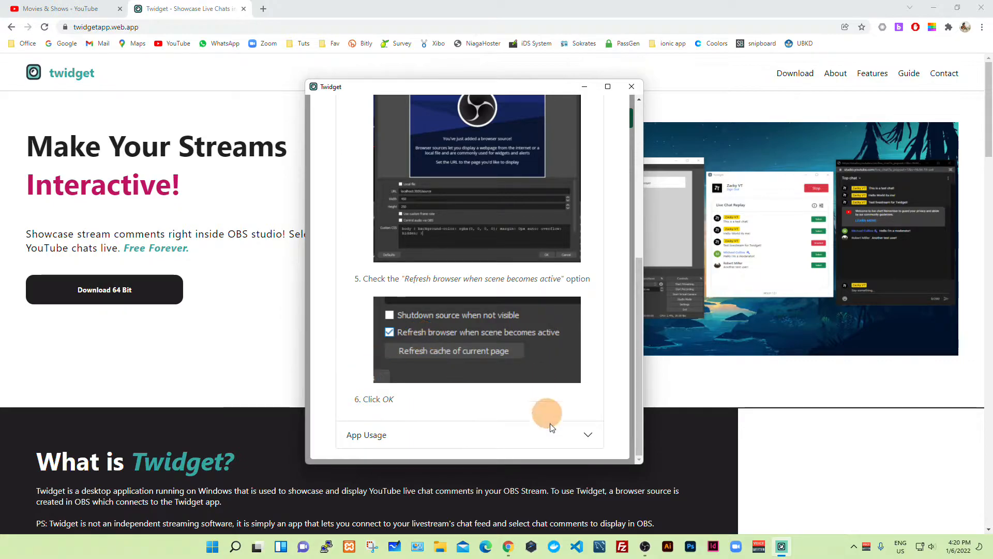
scroll(590, 422, "up", 5)
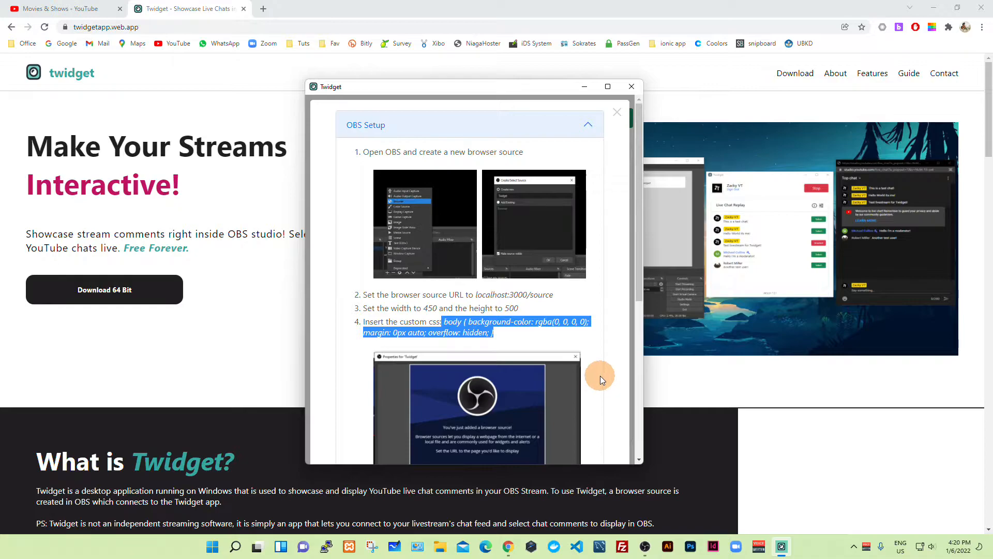
Switch to OBS Studio and add a new Browser source named "Live Chat Youtube" to the scene
left_click(644, 547)
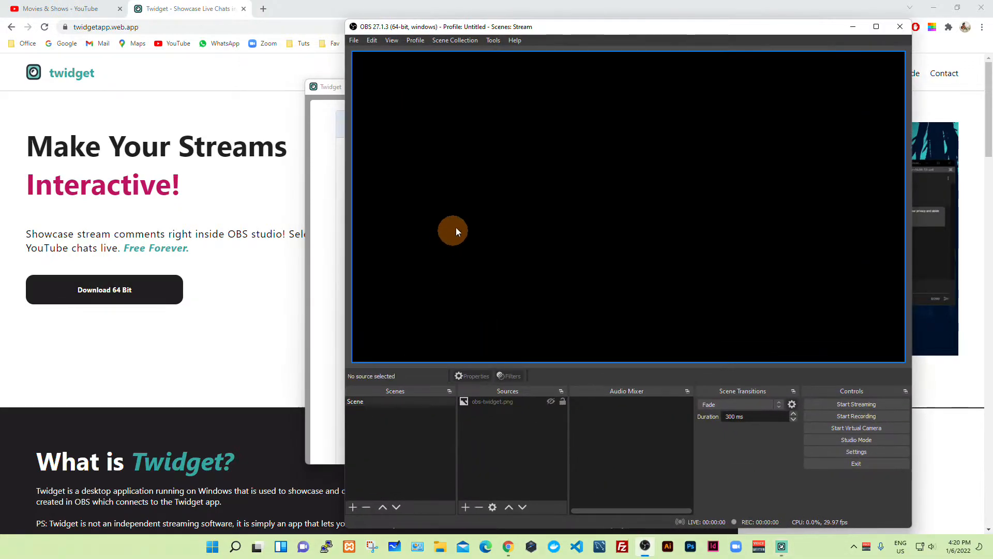
left_click_drag(720, 25, 564, 33)
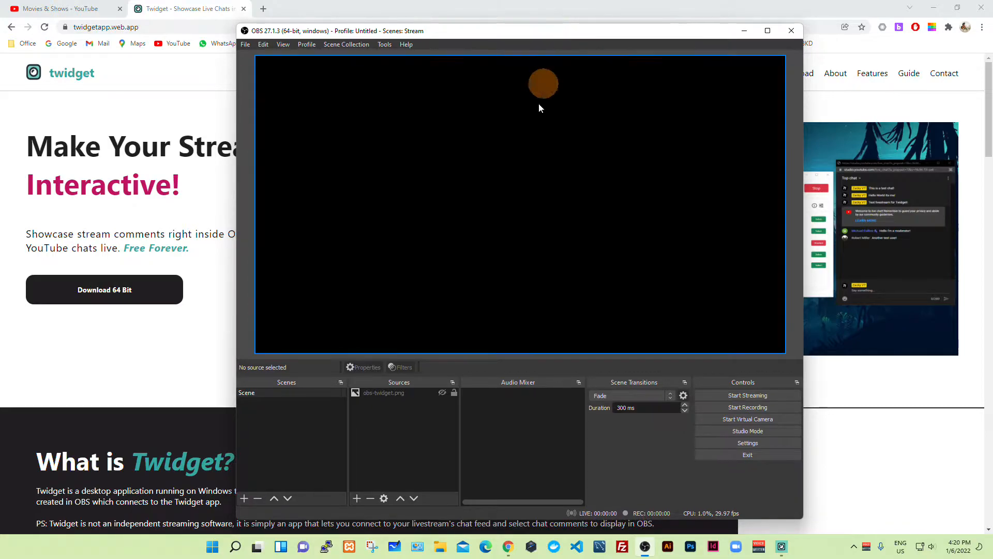
left_click(361, 497)
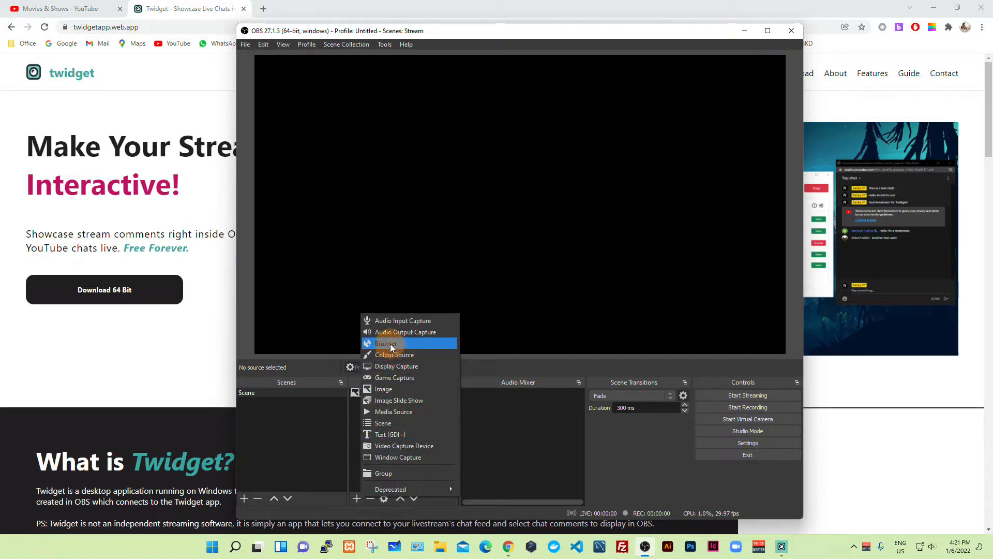
left_click(390, 344)
type("Live Chat Youtub")
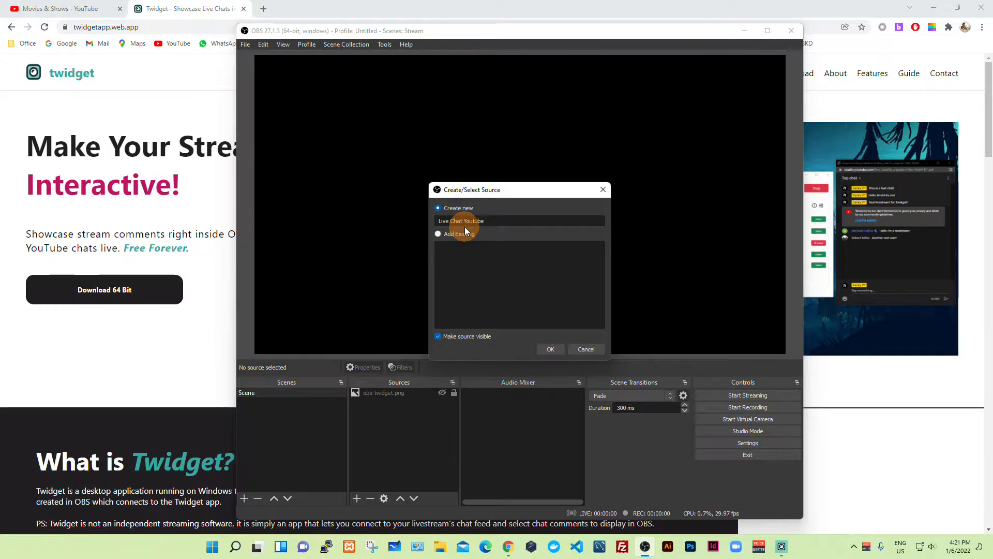
type("e")
left_click(551, 349)
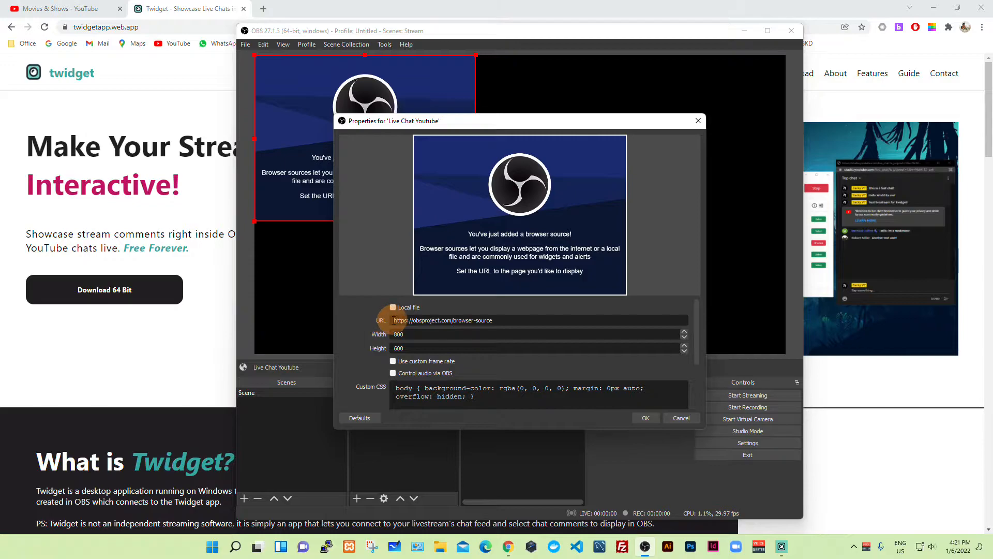
Copy the browser source URL from Twidget's OBS Setup instructions and set localhost:3000/source as the Live Chat Youtube source's URL in OBS
left_click(782, 546)
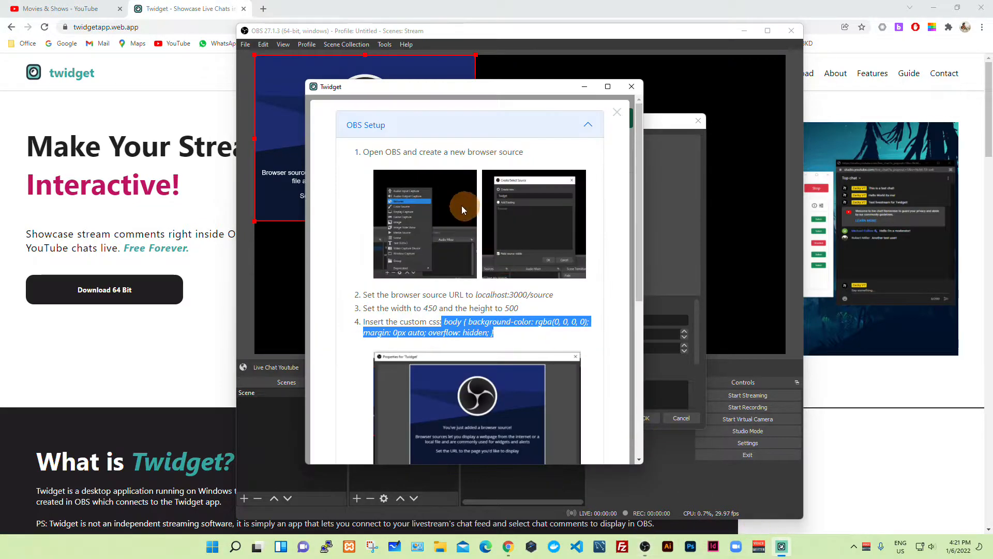
left_click_drag(475, 295, 555, 295)
key("ctrl+c")
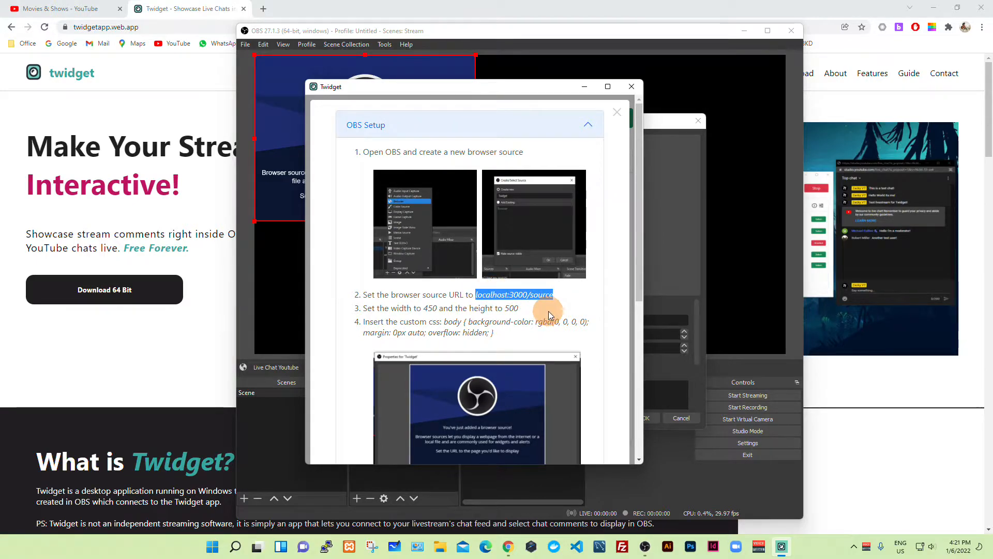
left_click(690, 252)
left_click_drag(514, 319, 333, 324)
key("ctrl+v")
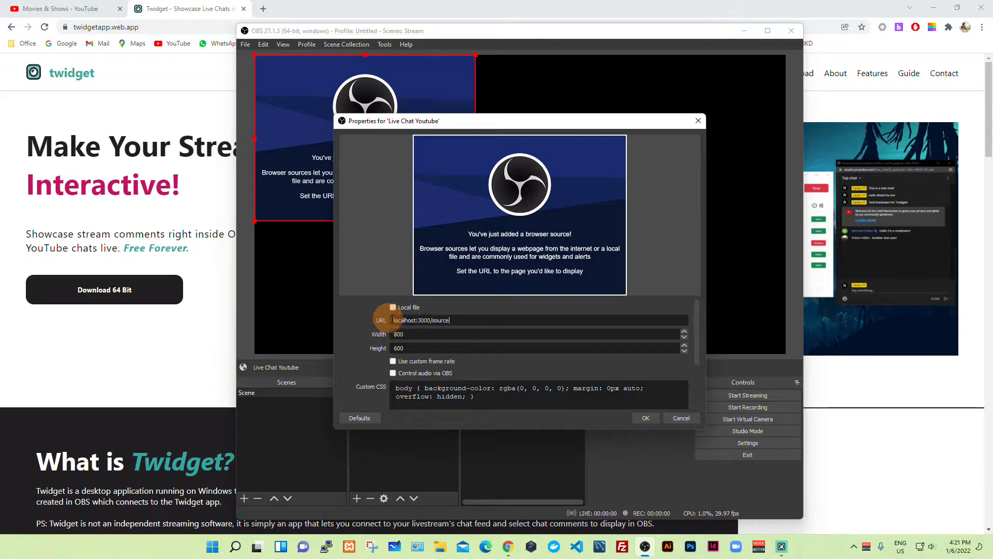
Keep the browser source's width at 800 and set its height to 350
left_click(408, 334)
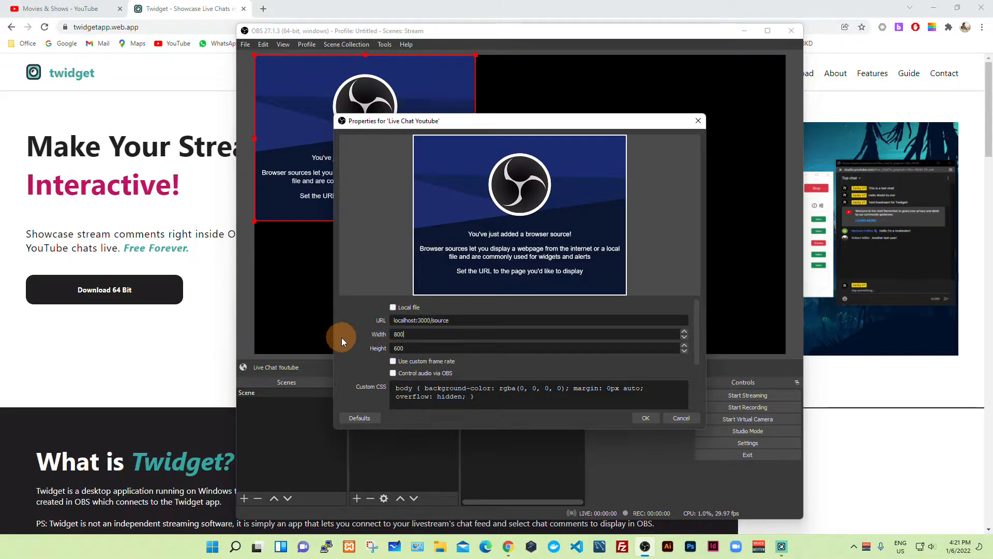
key("BackSpace")
key("BackSpace")
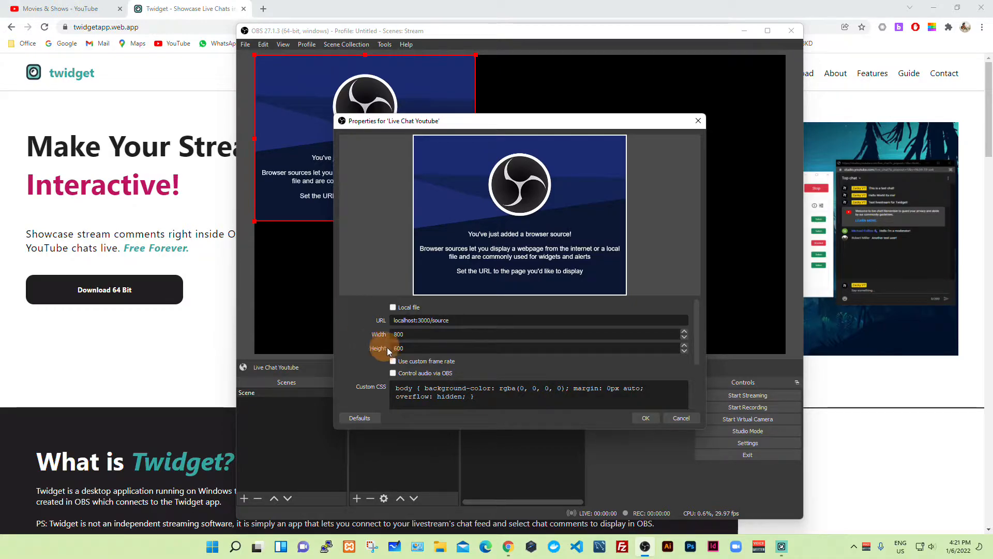
left_click_drag(409, 349, 365, 353)
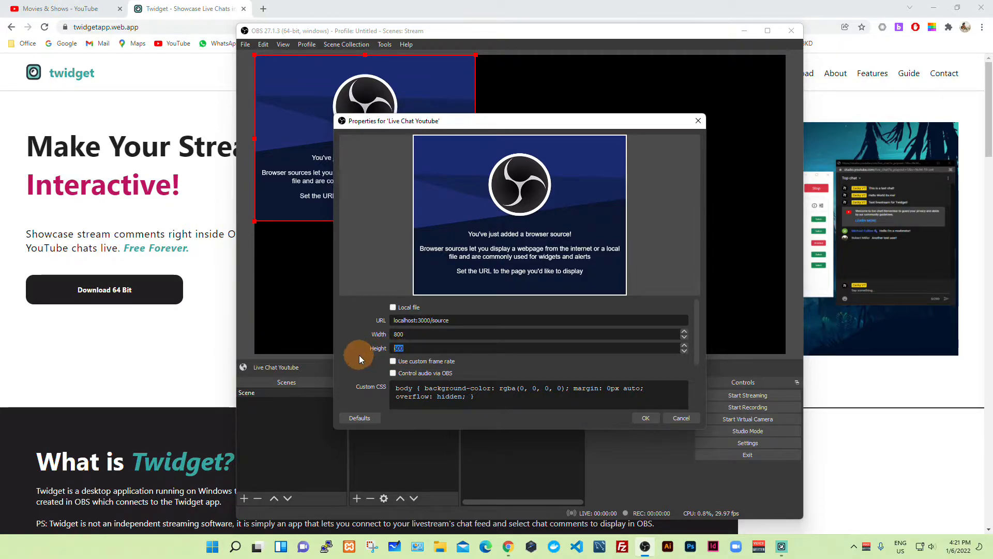
type("350")
Keep the existing custom CSS, enable "Refresh browser when scene becomes active", and confirm the browser source properties
scroll(357, 354, "down", 2)
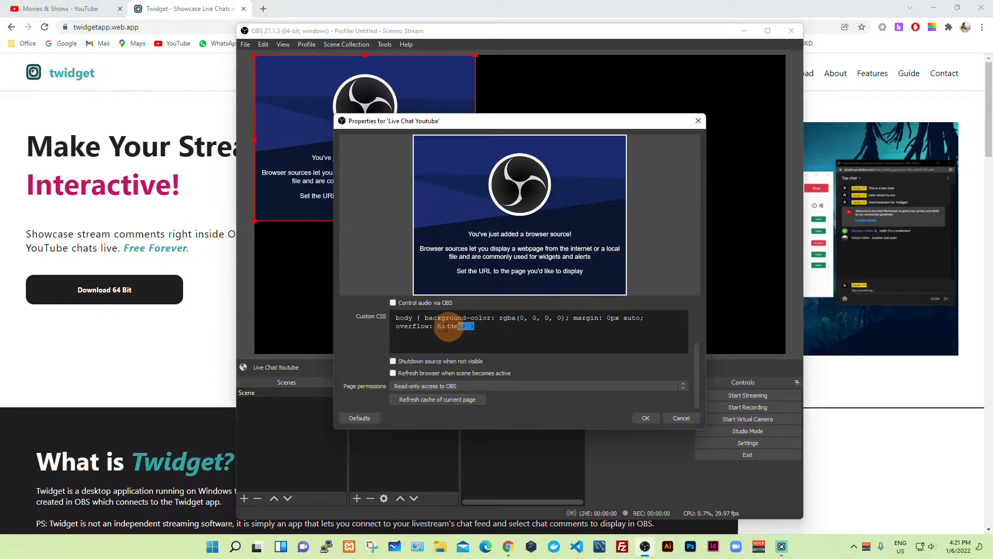
left_click_drag(396, 318, 484, 332)
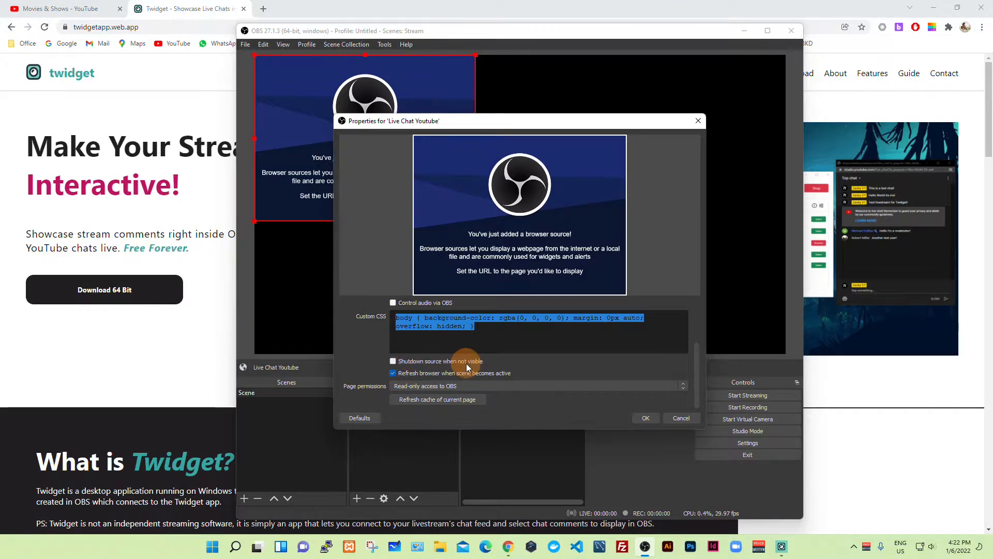
left_click(655, 419)
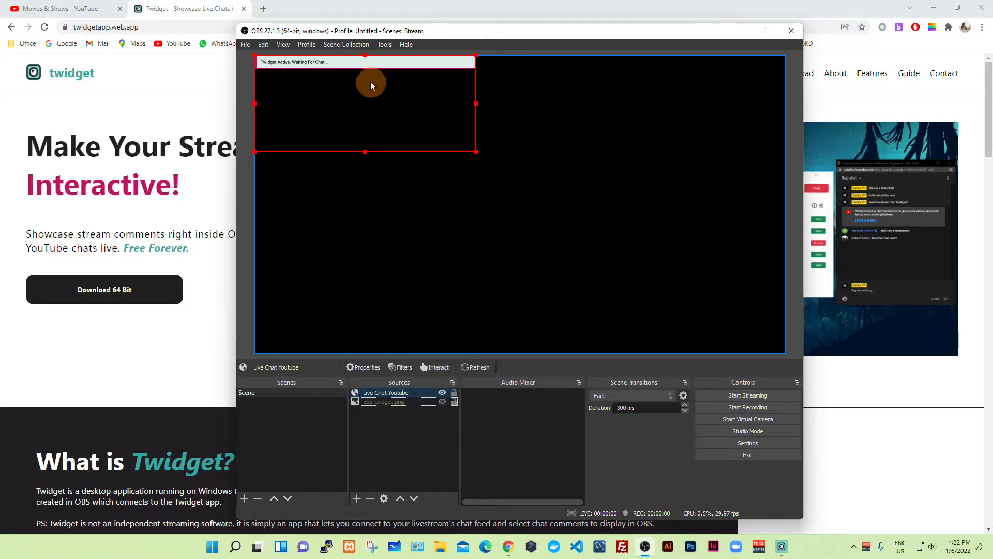
Move the Live Chat Youtube source to the lower-left area of the canvas and widen the OBS window
left_click_drag(363, 63, 399, 262)
mouse_move(386, 298)
left_mouse_down()
mouse_move(381, 310)
mouse_move(392, 305)
left_mouse_up()
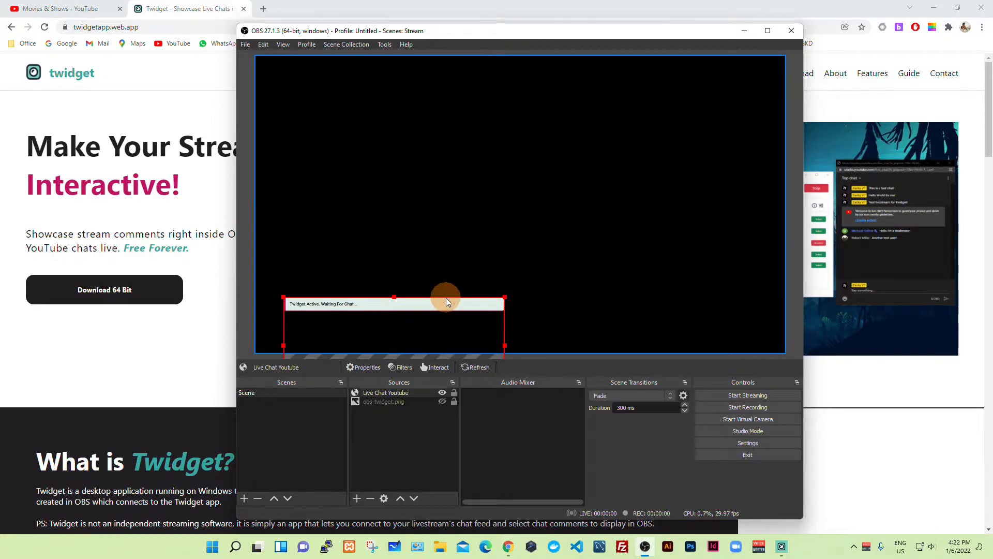
left_click_drag(802, 172, 863, 172)
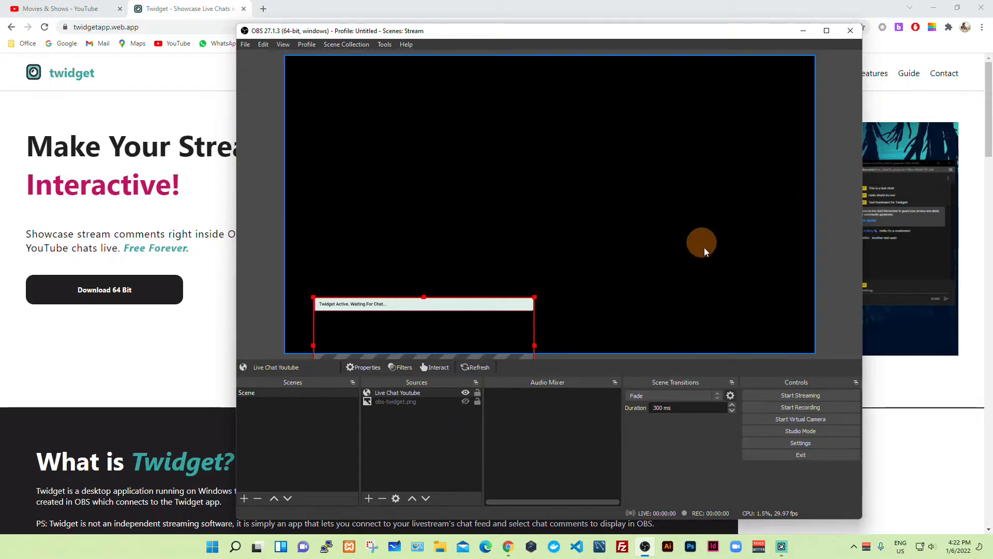
Switch to Twidget, close the setup instructions, shift its window aside, and start a stream connection up to the YouTube URL entry
mouse_move(782, 546)
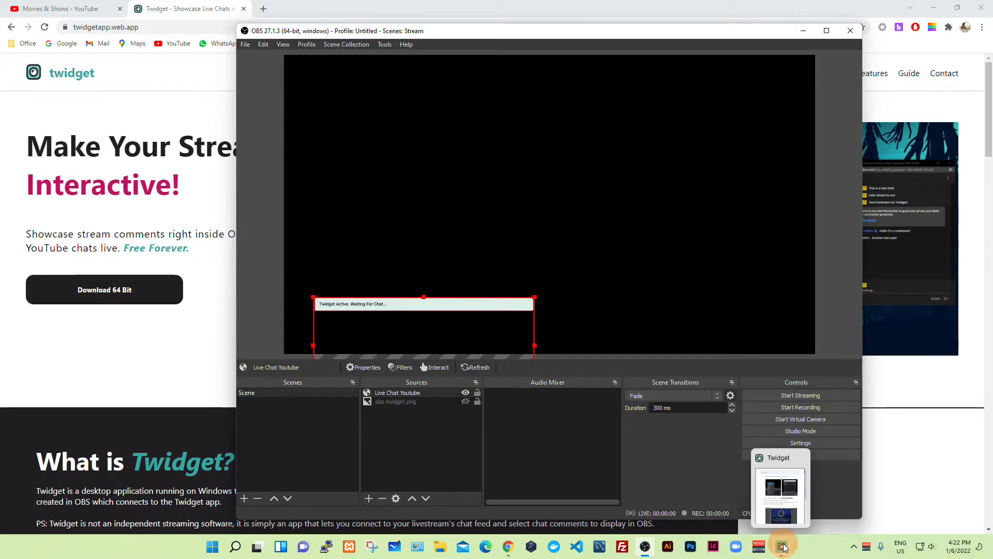
left_click(774, 502)
left_click(616, 112)
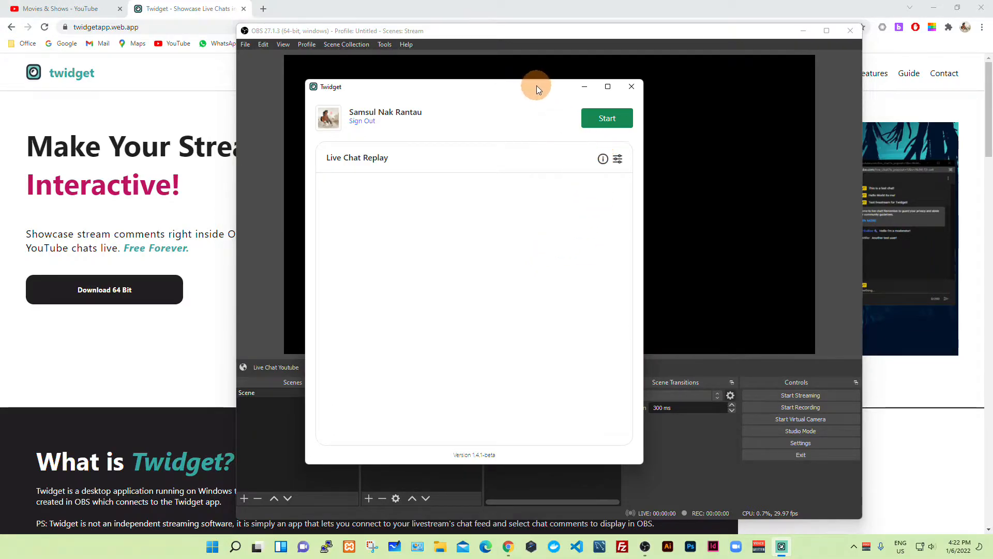
left_click_drag(536, 85, 582, 82)
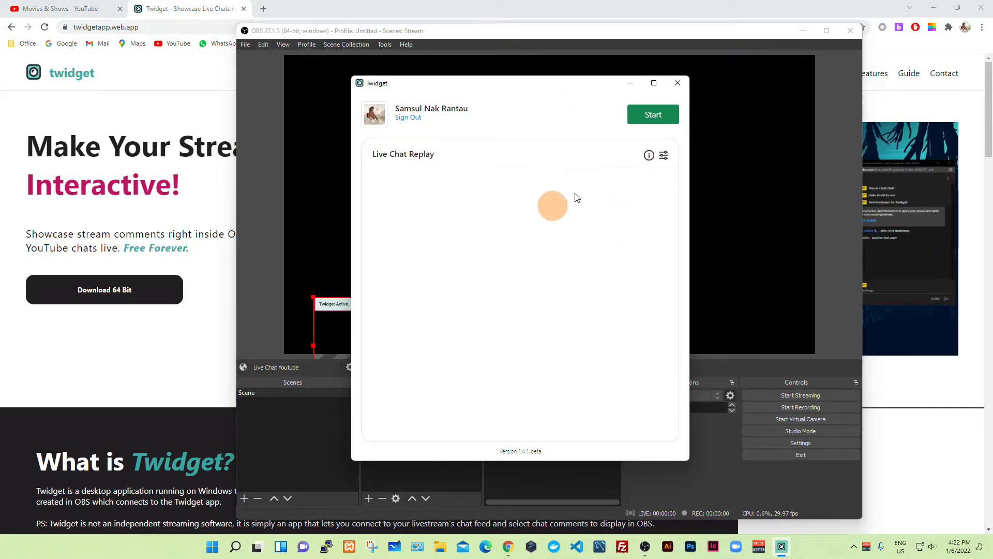
left_click(653, 112)
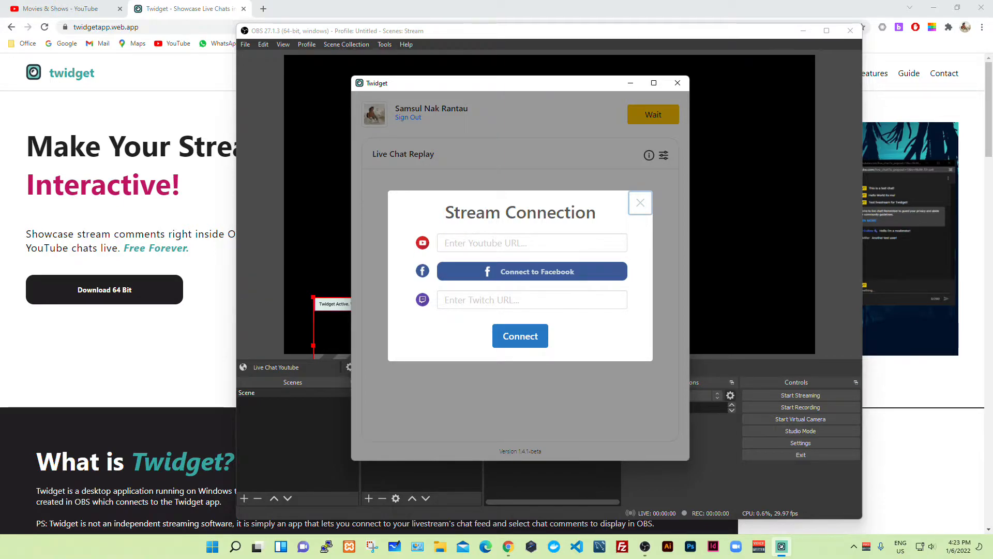
left_click(495, 241)
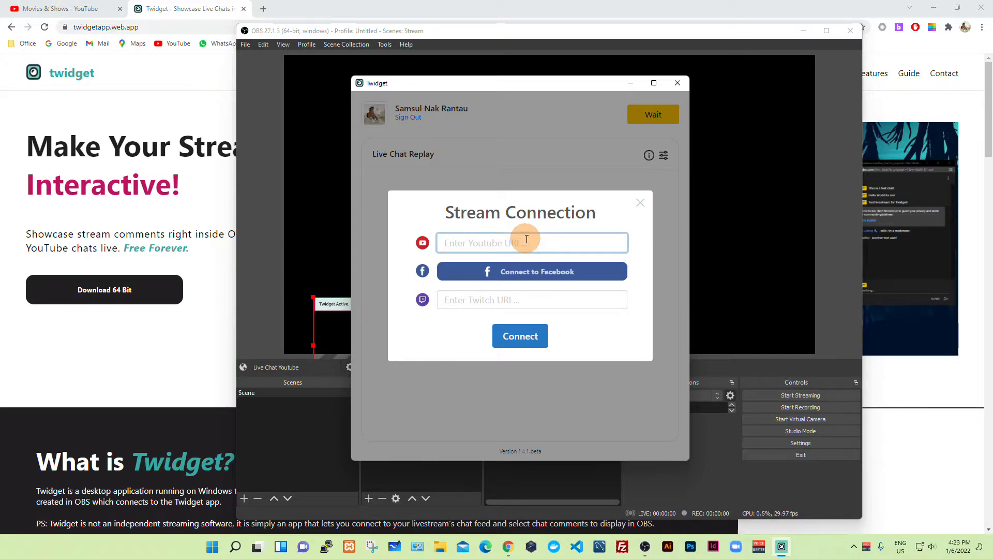
Switch to YouTube in Chrome, go to live streaming, and begin scheduling a stream with new settings
left_click(59, 9)
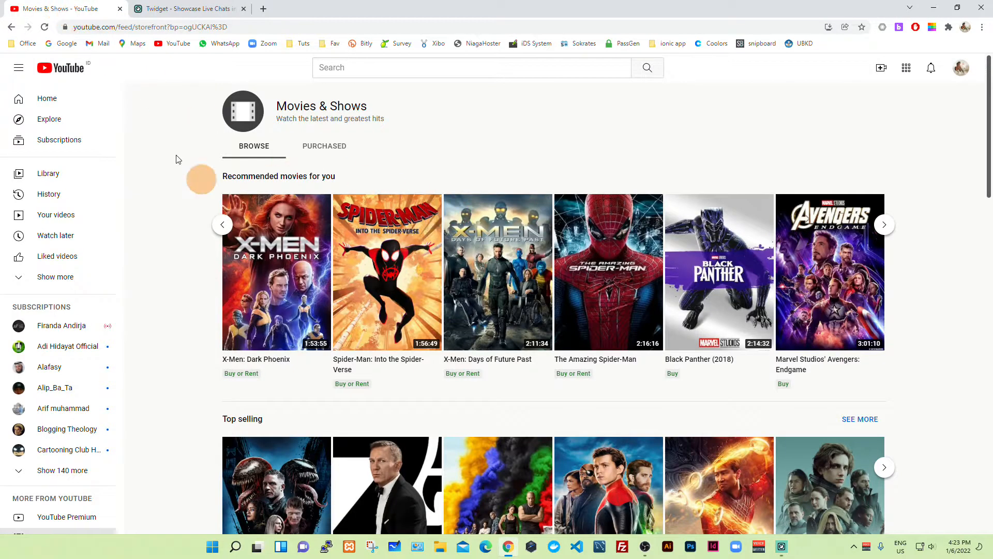
left_click(20, 68)
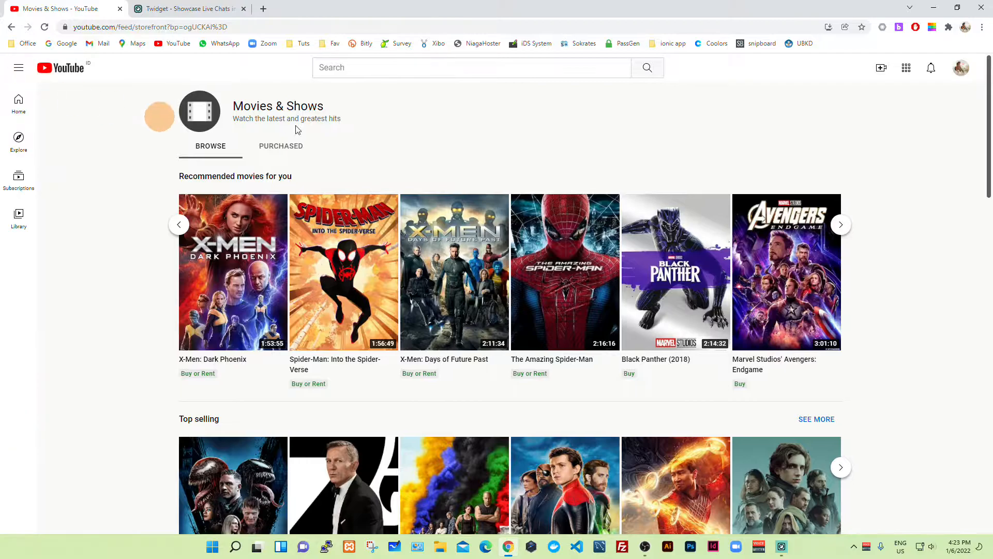
left_click(881, 68)
left_click(893, 112)
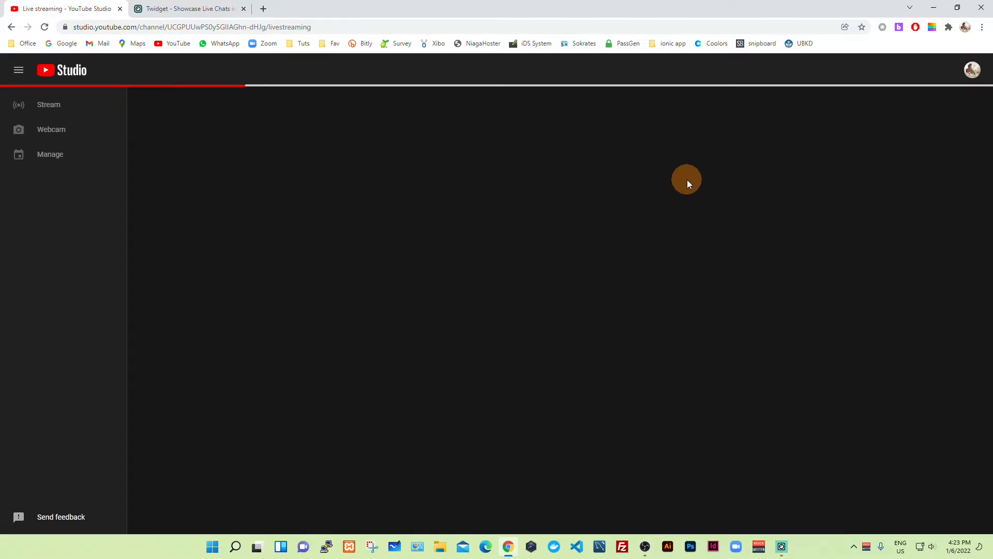
left_click(920, 104)
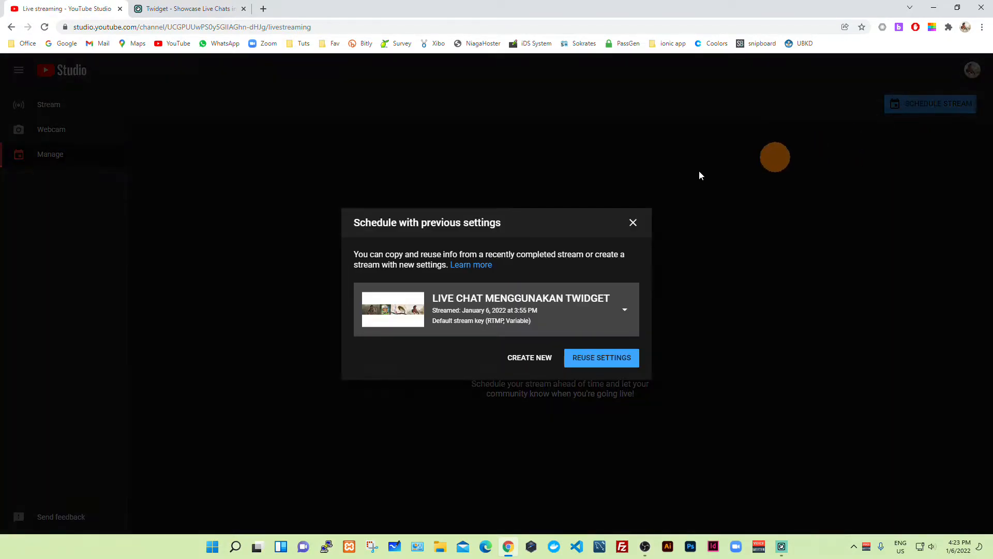
left_click(528, 357)
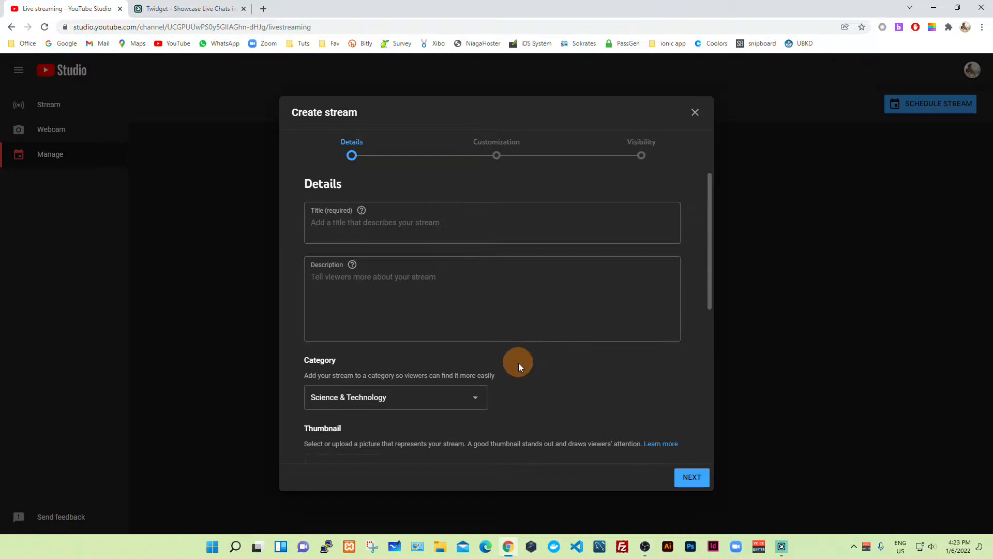
Title the stream "LIVE CHAT MENGGUNAKAN TWIDGET", leave it as not made for kids, and continue to the customization stage
left_click(422, 229)
type("live")
key("BackSpace")
key("BackSpace")
key("BackSpace")
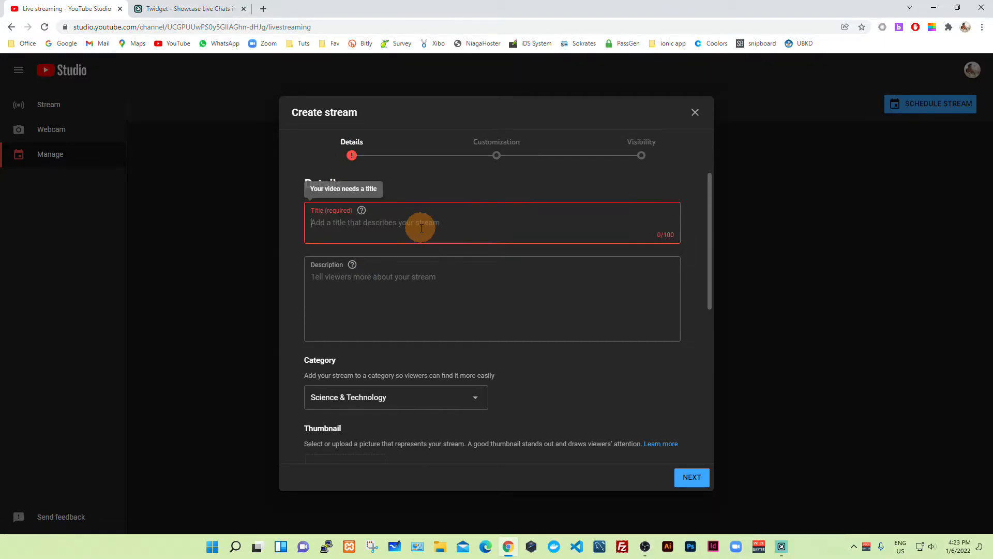
type("LIVE CHAT")
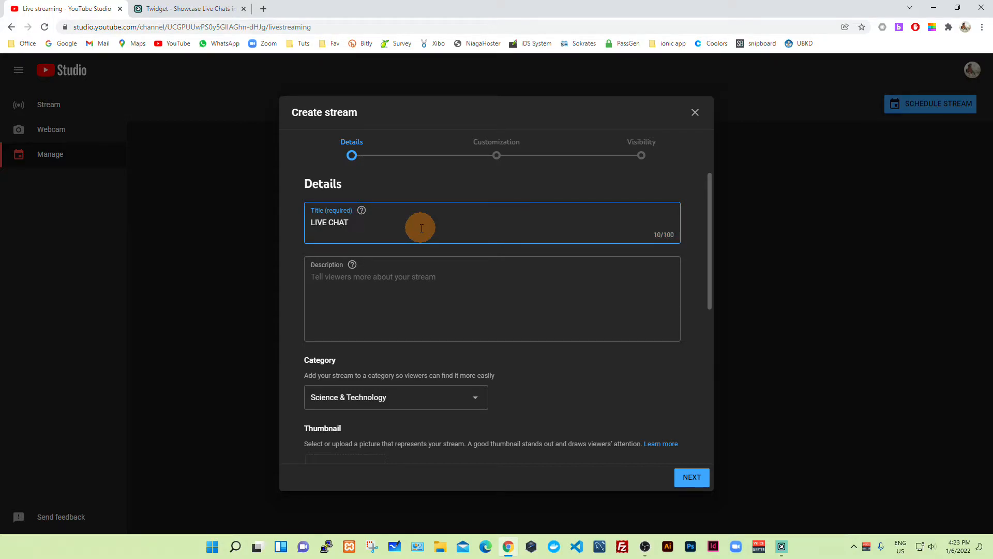
type(" MENGGUNAKAN TWIDGET")
scroll(483, 337, "down", 5)
scroll(567, 375, "down", 1)
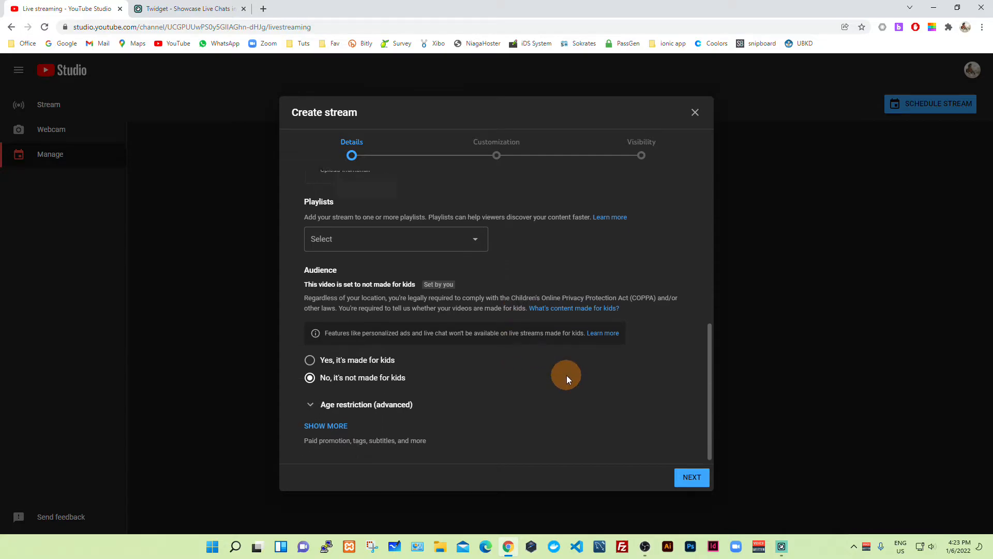
left_click(702, 483)
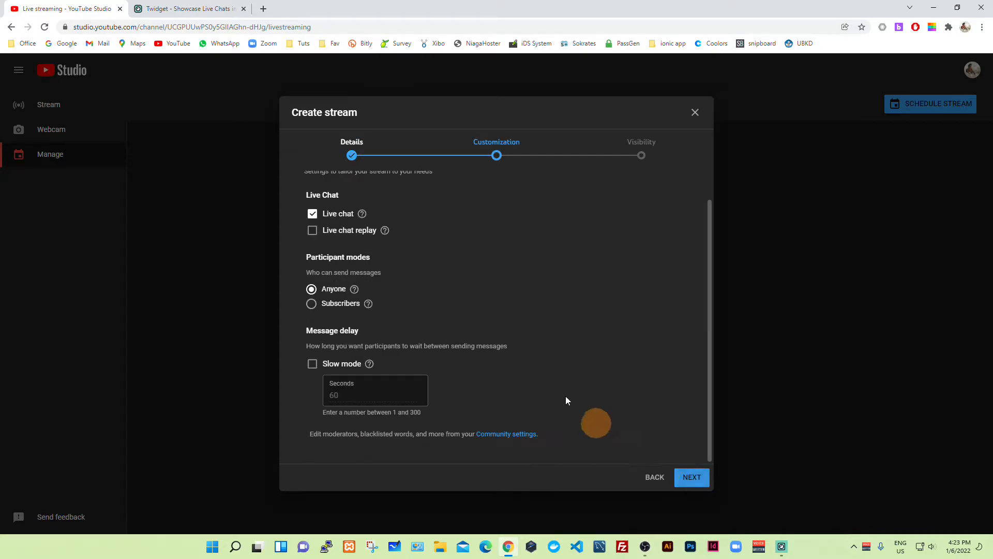
Leave live chat enabled for anyone, set the stream's privacy to Unlisted, and finish creating the stream
scroll(512, 295, "up", 1)
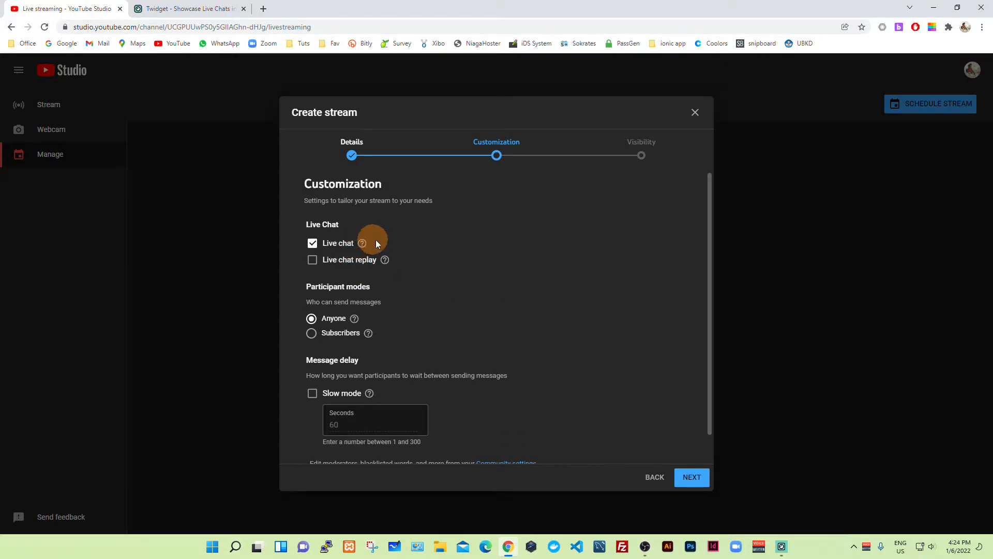
left_click(699, 475)
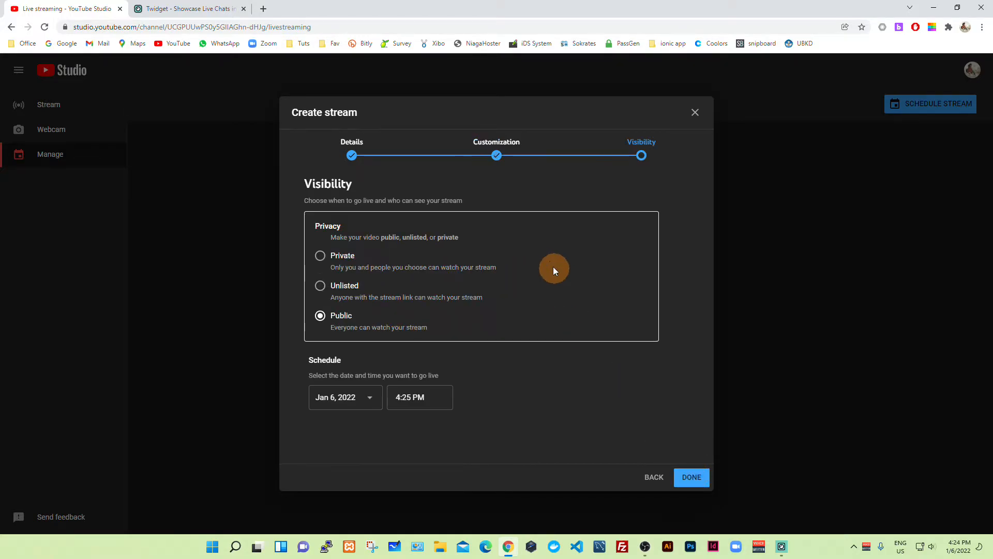
left_click(345, 288)
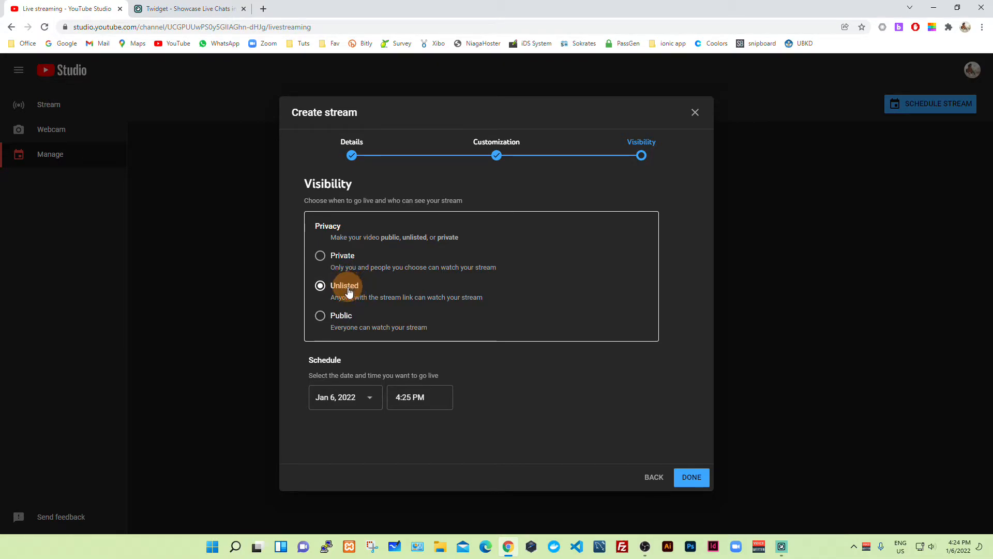
left_click(693, 490)
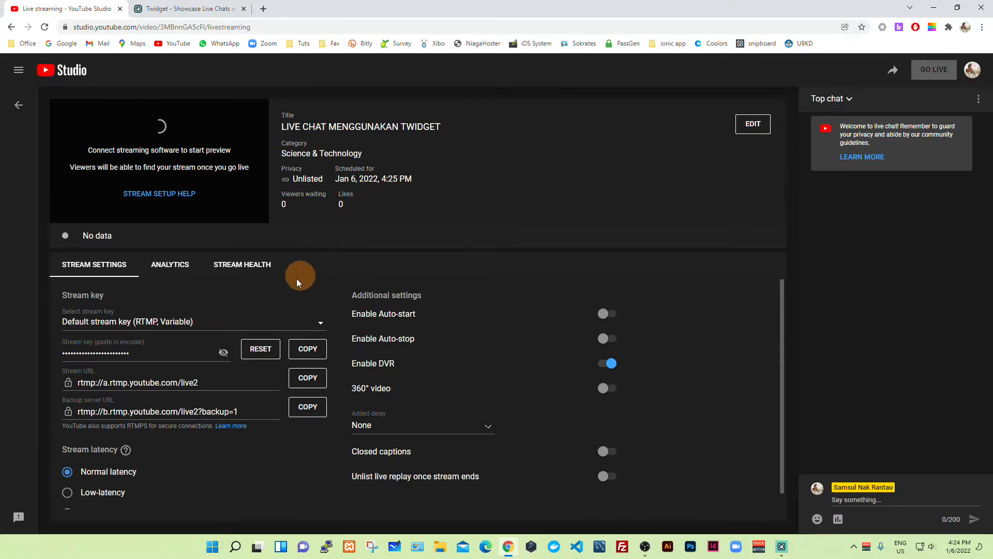
Copy the YouTube stream key, paste it into the OBS stream settings, and save the settings
left_click(309, 349)
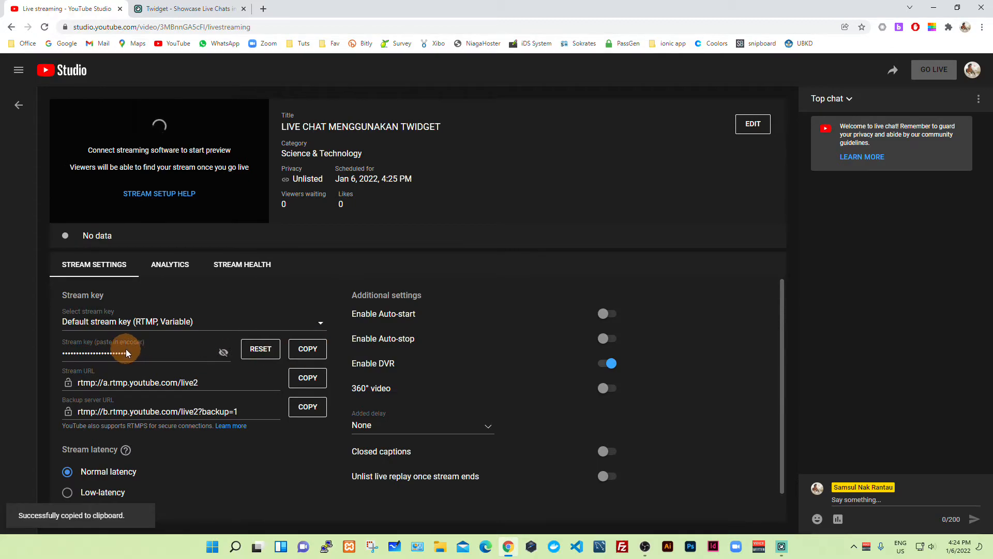
left_click(645, 547)
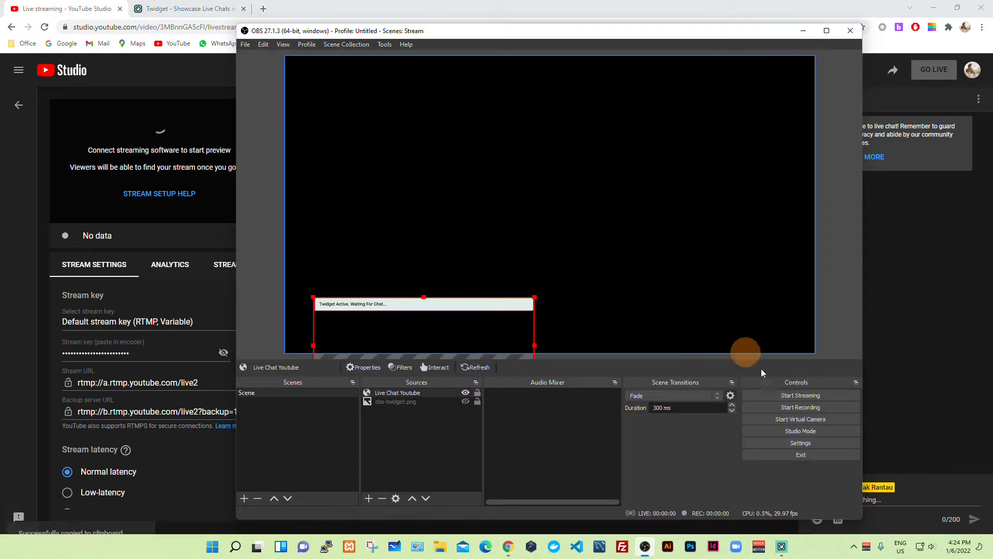
left_click(814, 442)
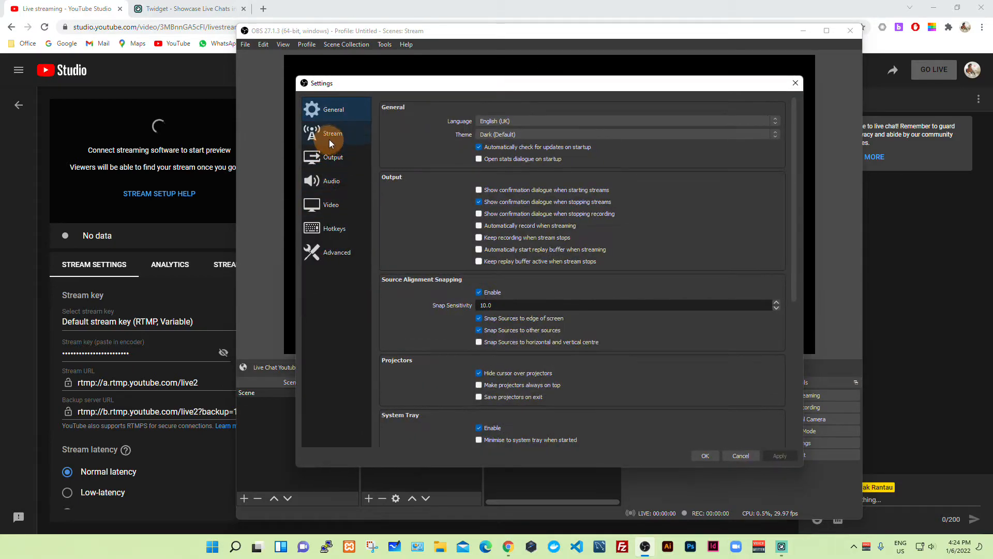
left_click(329, 140)
left_click(504, 172)
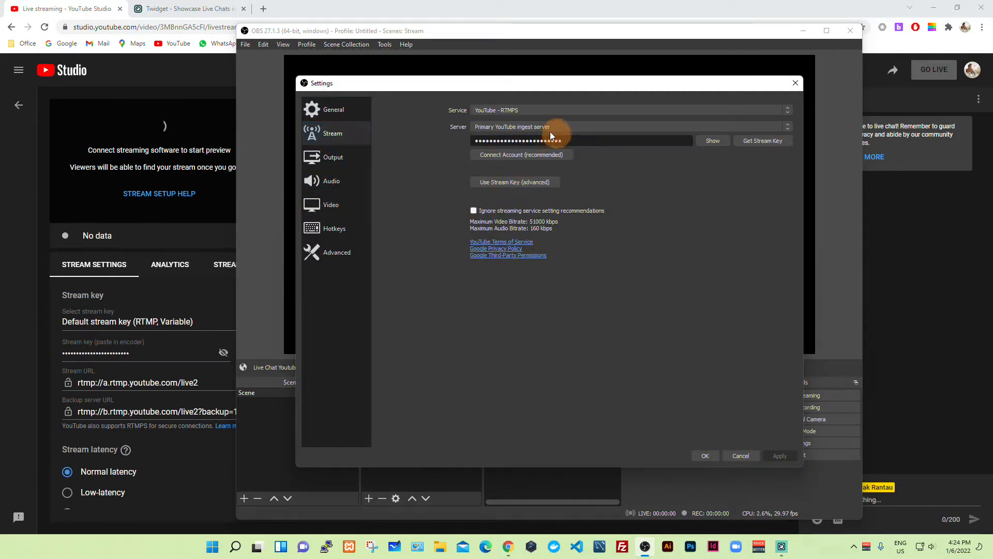
double_click(564, 140)
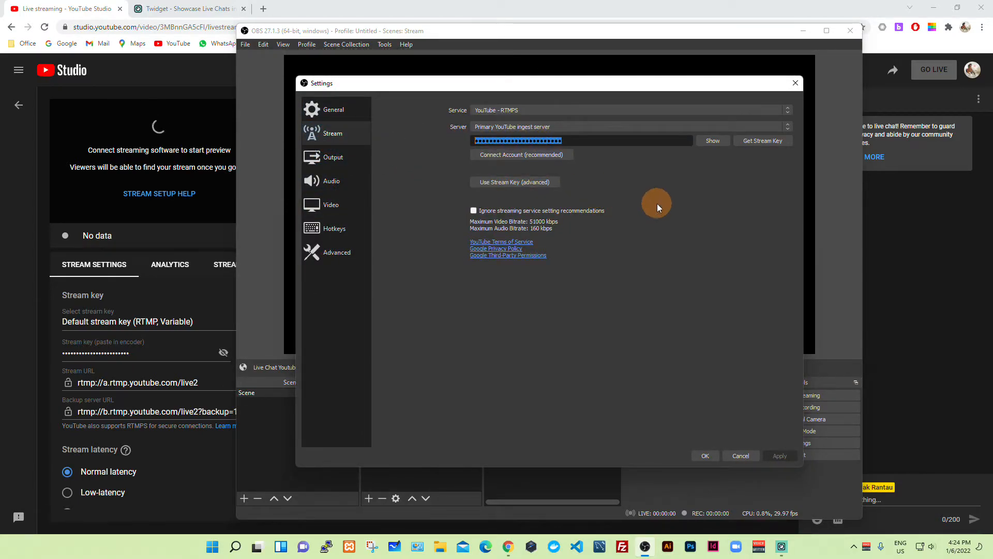
key("ctrl+v")
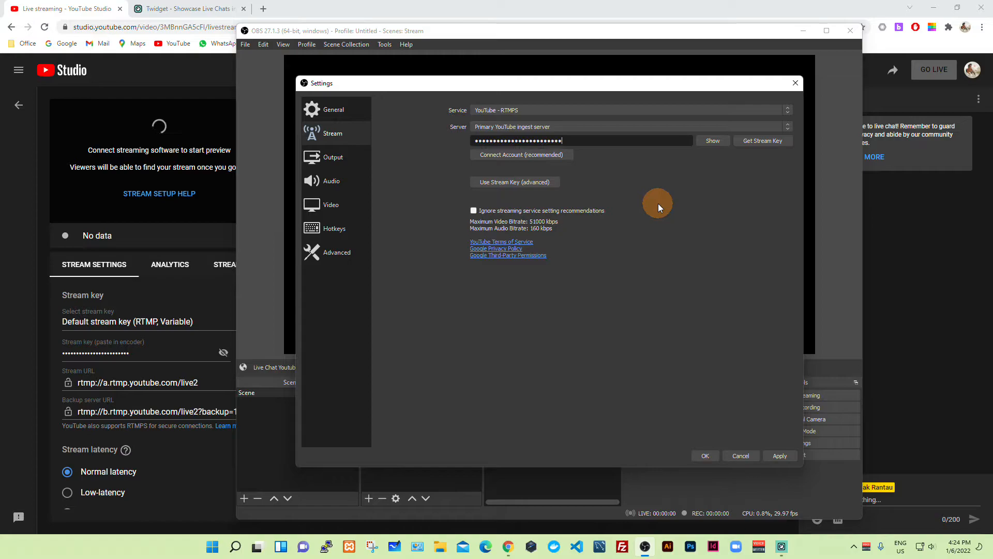
left_click(707, 455)
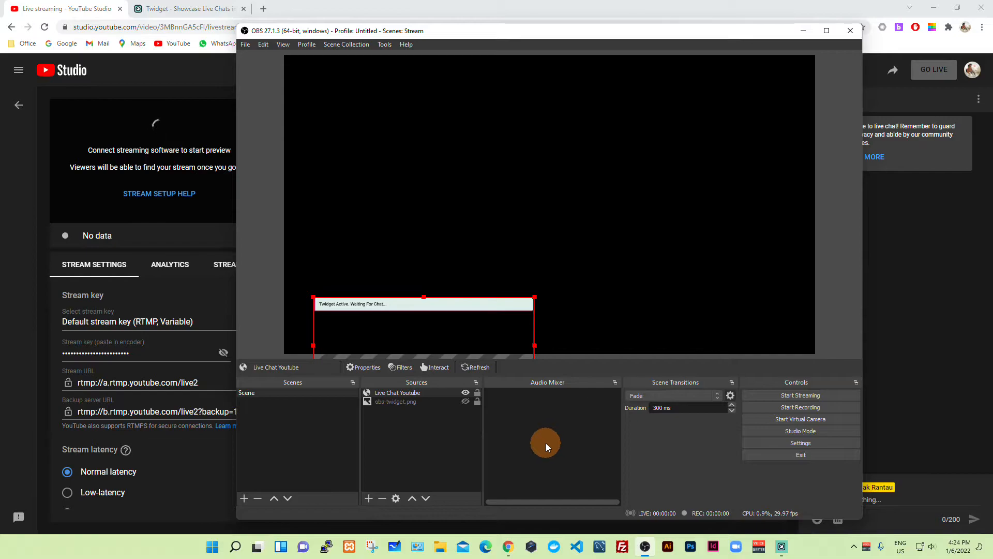
Return to YouTube Studio, copy the livestream's shareable video link, and close the sharing dialog
left_click(466, 400)
left_click(467, 400)
left_click(945, 206)
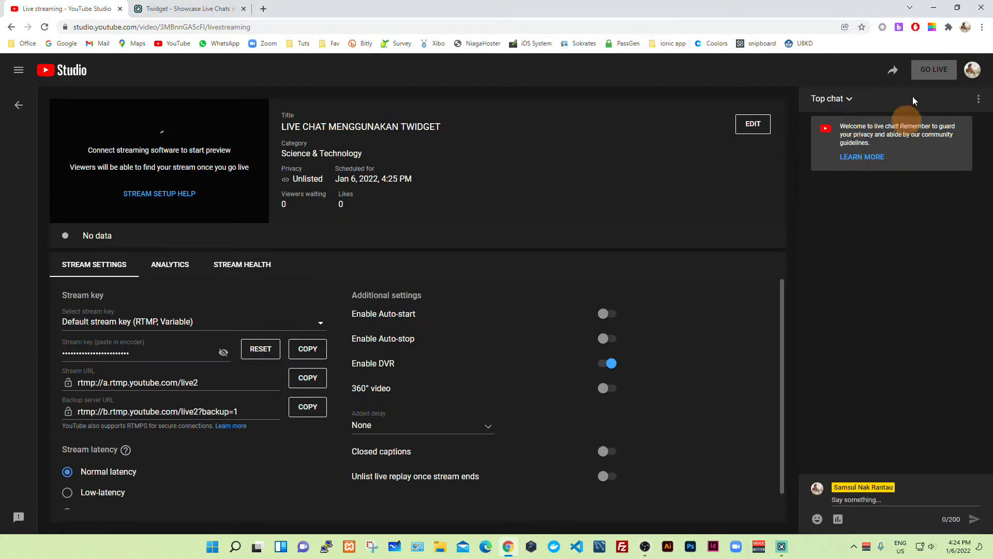
left_click(893, 70)
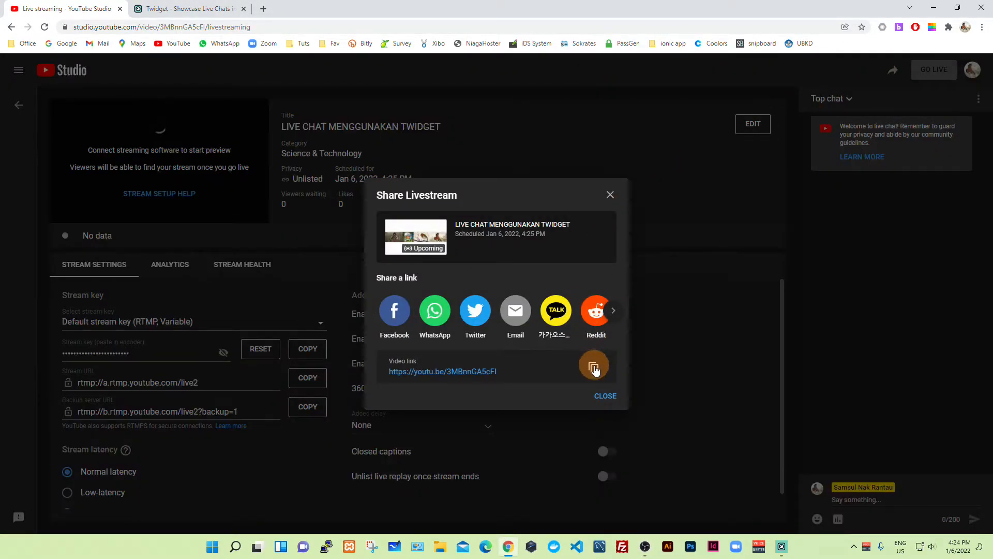
left_click(593, 368)
left_click(608, 396)
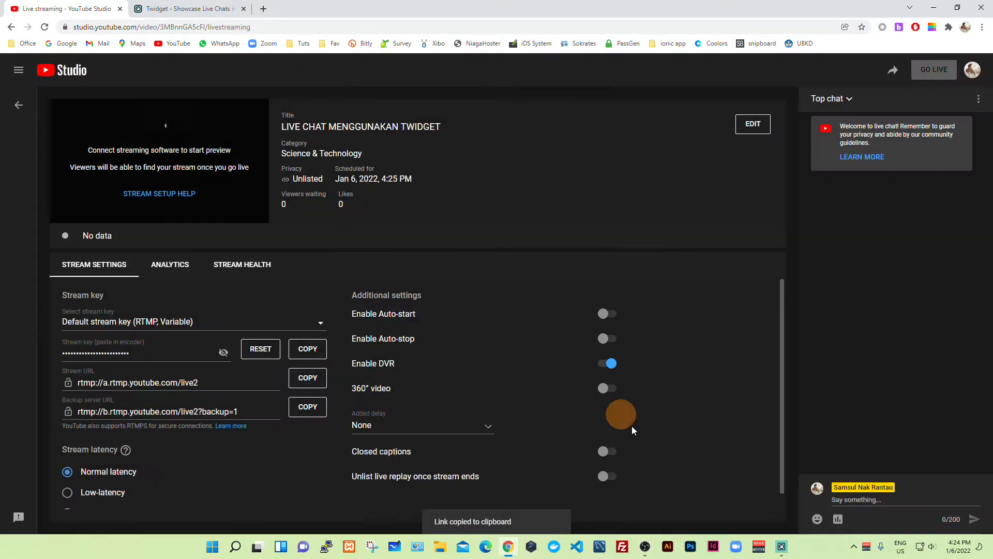
Switch to Twidget, paste the livestream link as the YouTube URL, and connect
left_click(781, 547)
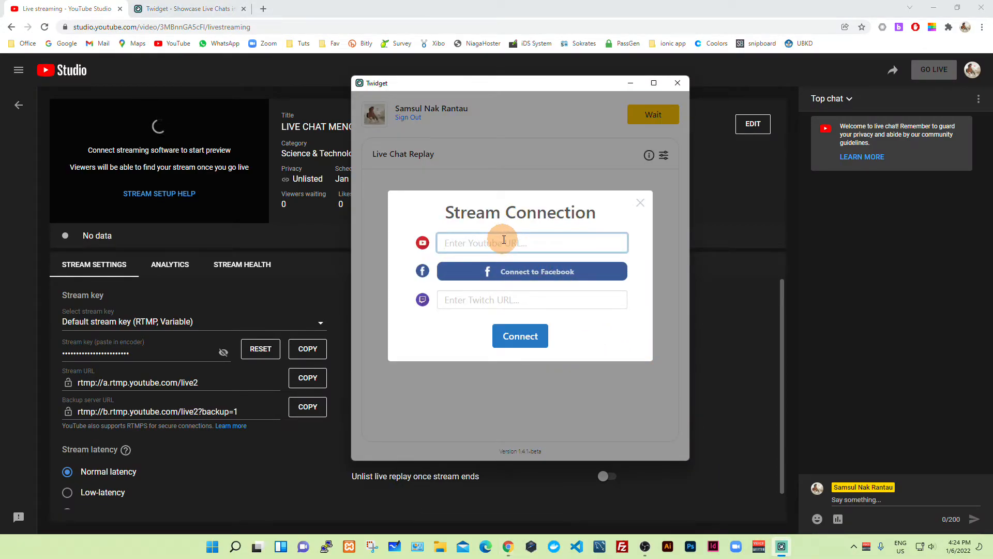
key("ctrl+v")
left_click(527, 341)
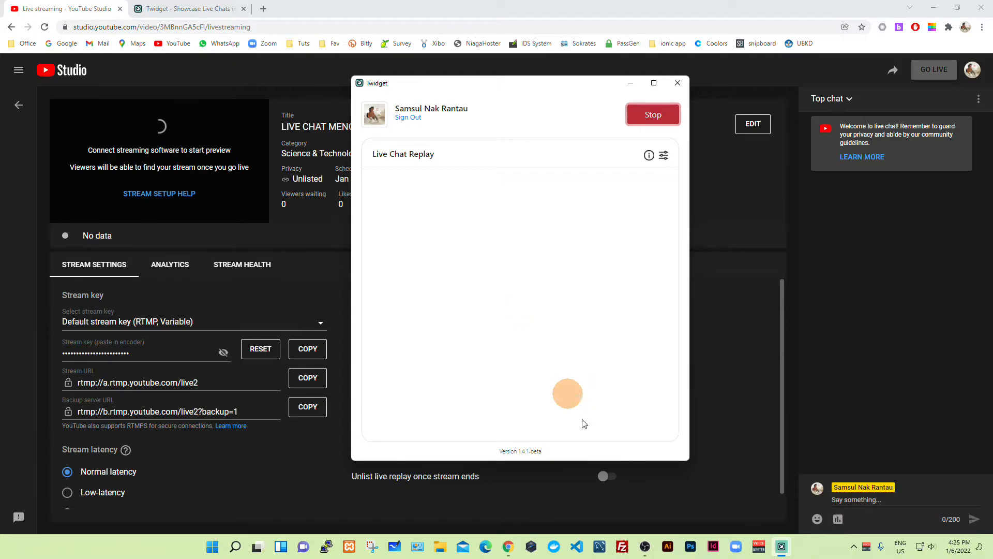
Switch to OBS and test the preview by toggling Studio Mode and the Live Chat Youtube source's visibility
left_click(646, 546)
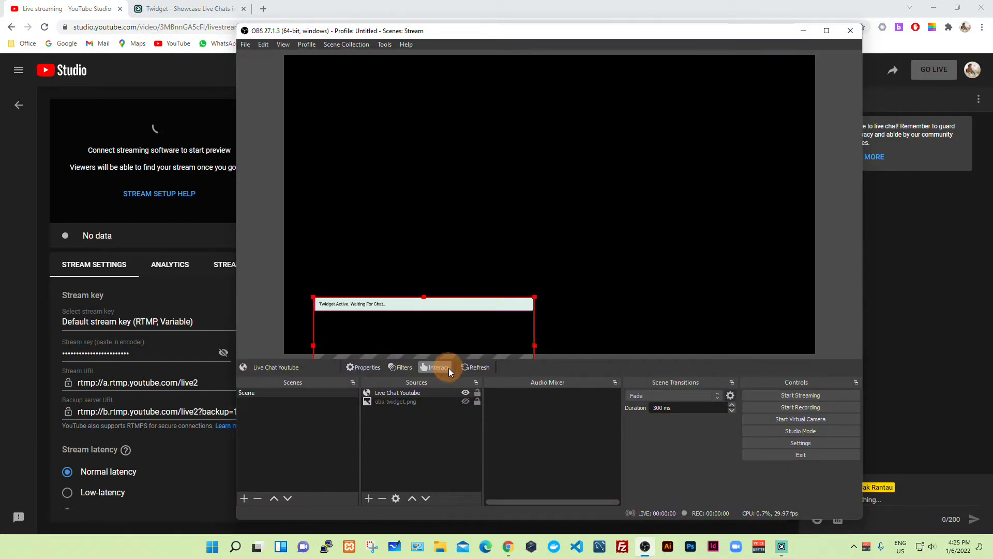
left_click(520, 220)
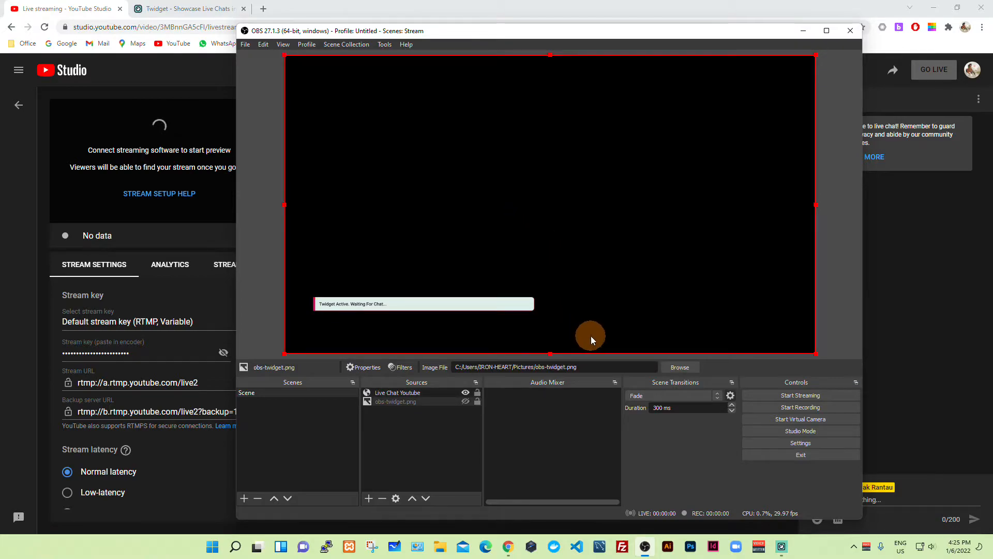
left_click(800, 431)
left_click(798, 430)
left_click(465, 393)
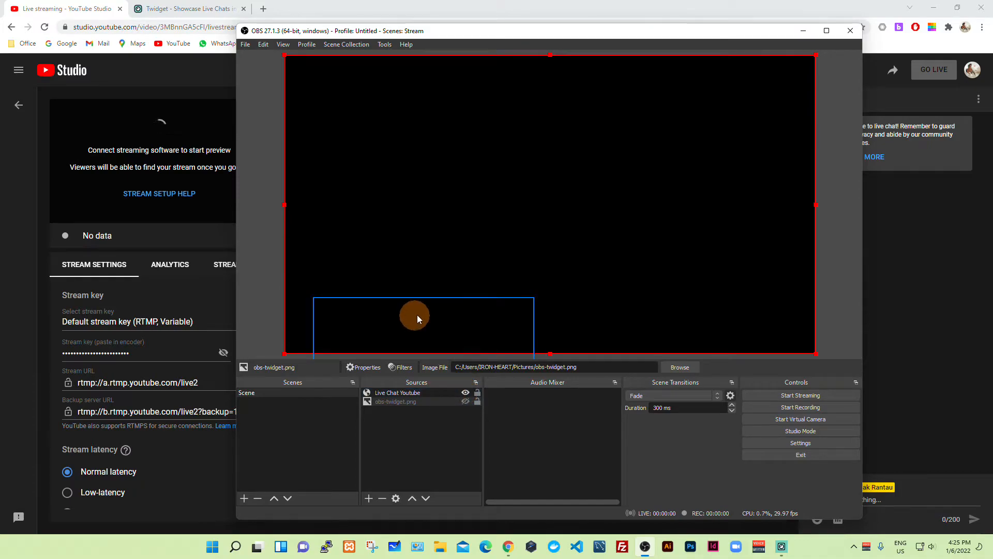
left_click(466, 394)
left_click(466, 394)
Start streaming from OBS, then move the OBS and Twidget windows apart
left_click(782, 547)
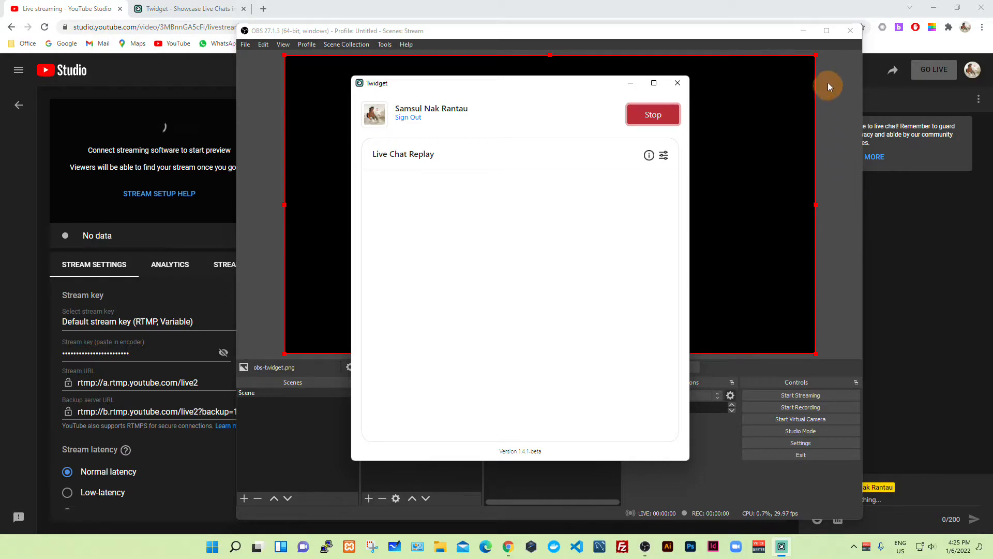
left_click(739, 29)
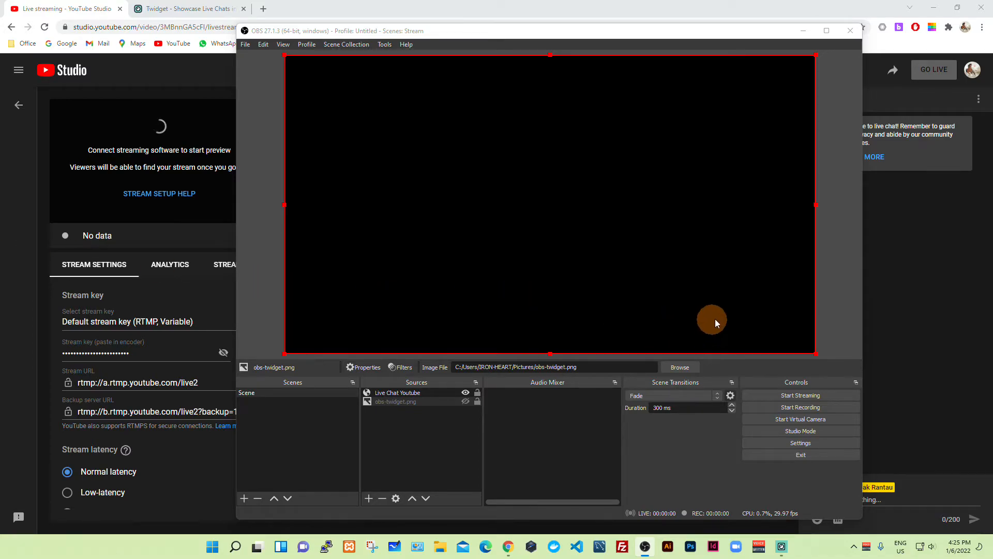
left_click(694, 448)
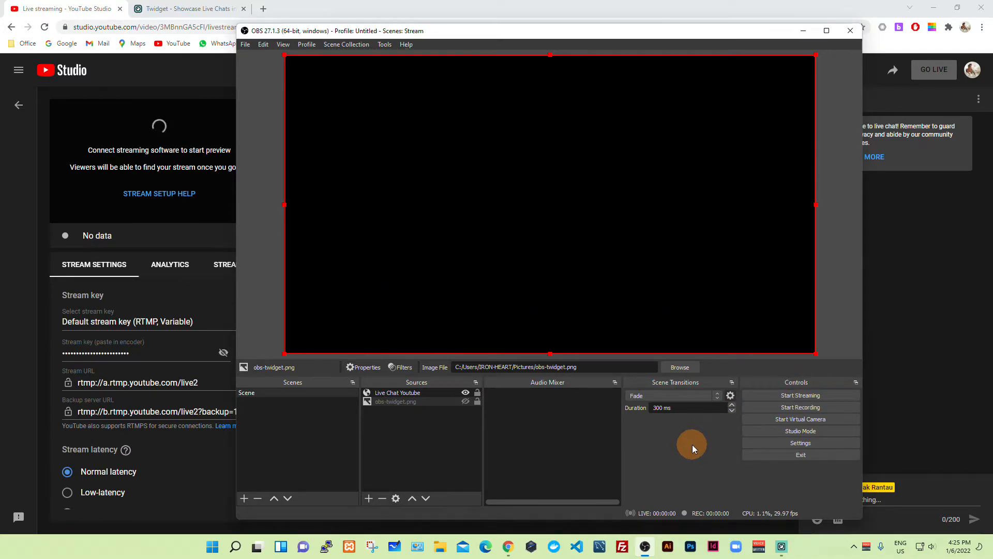
left_click(818, 323)
left_click(800, 396)
left_click_drag(666, 32, 789, 36)
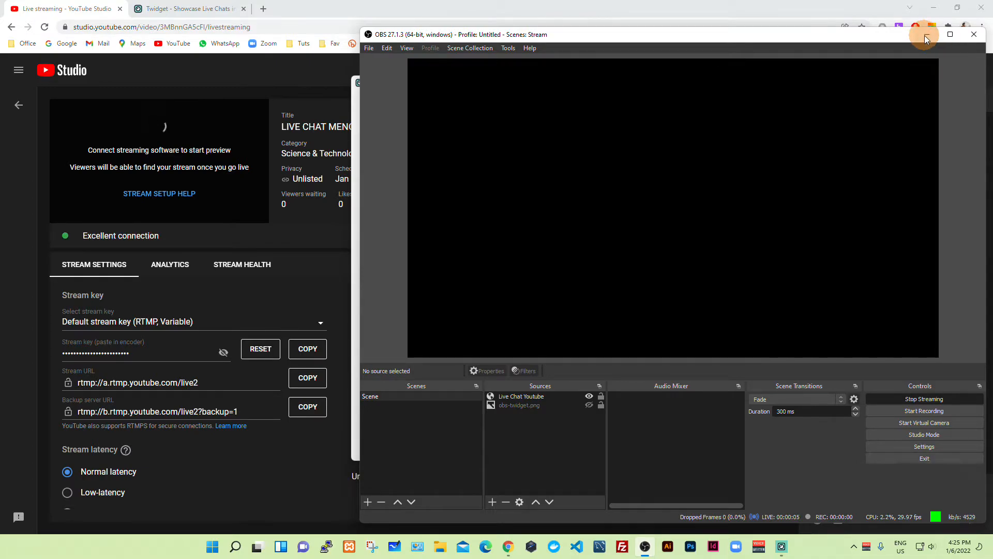
left_click(355, 101)
left_click_drag(552, 79, 477, 107)
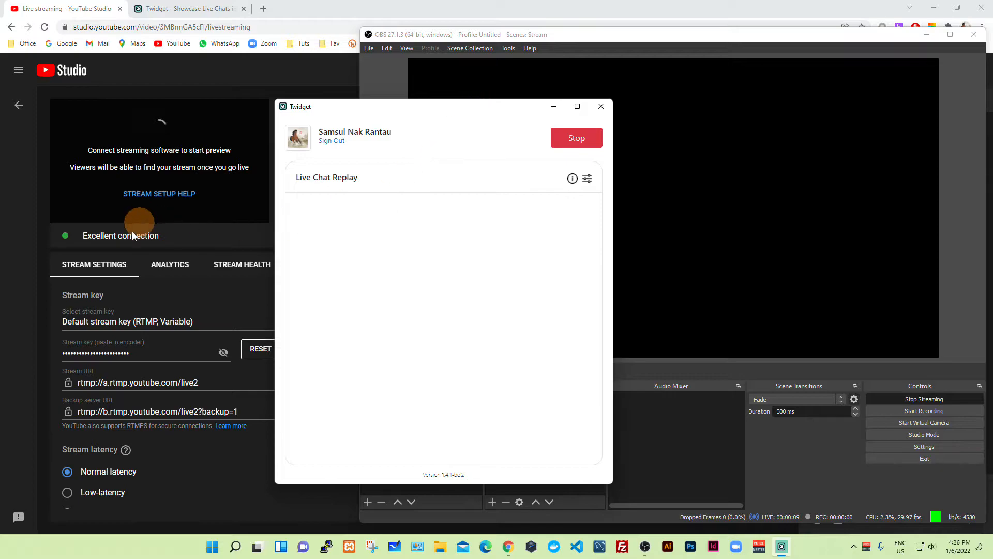
Set the stream latency to Low-latency in YouTube Studio and take the stream live
left_click(101, 492)
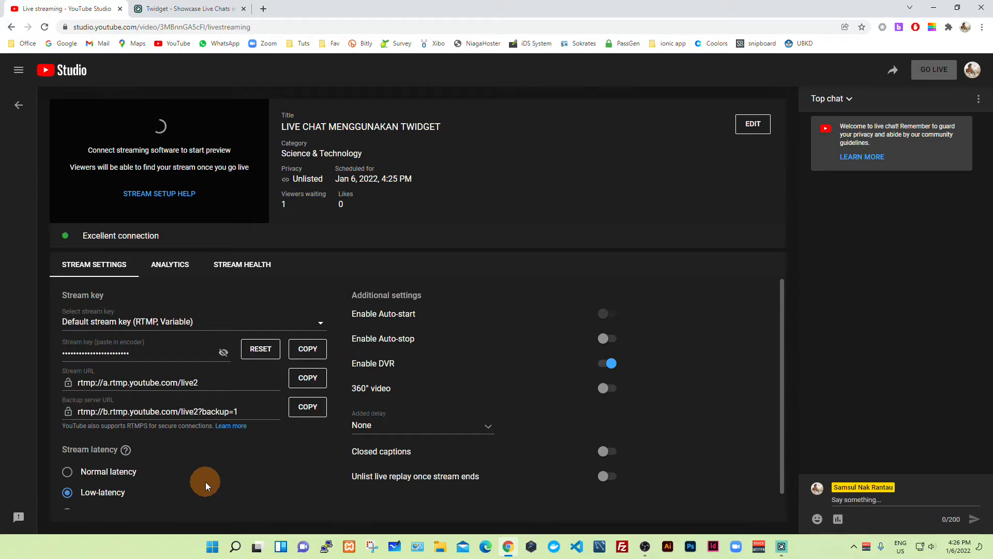
left_click(927, 68)
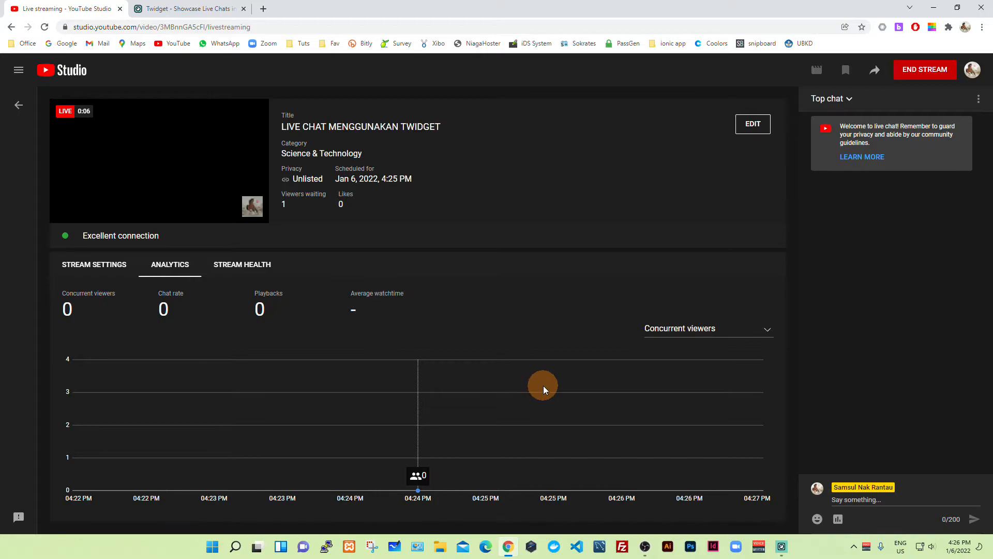
Enable Auto-stop in the stream settings and confirm it
left_click(101, 265)
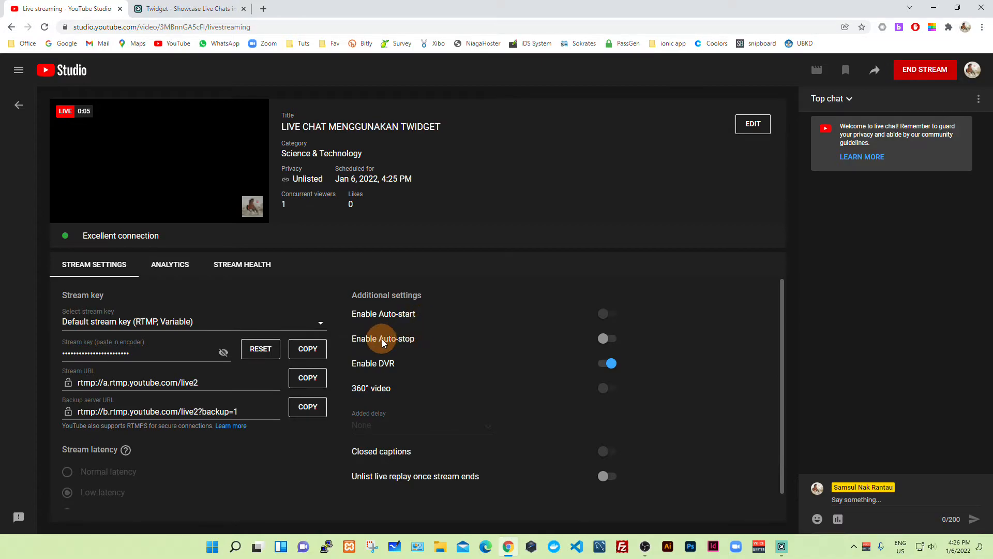
left_click(606, 338)
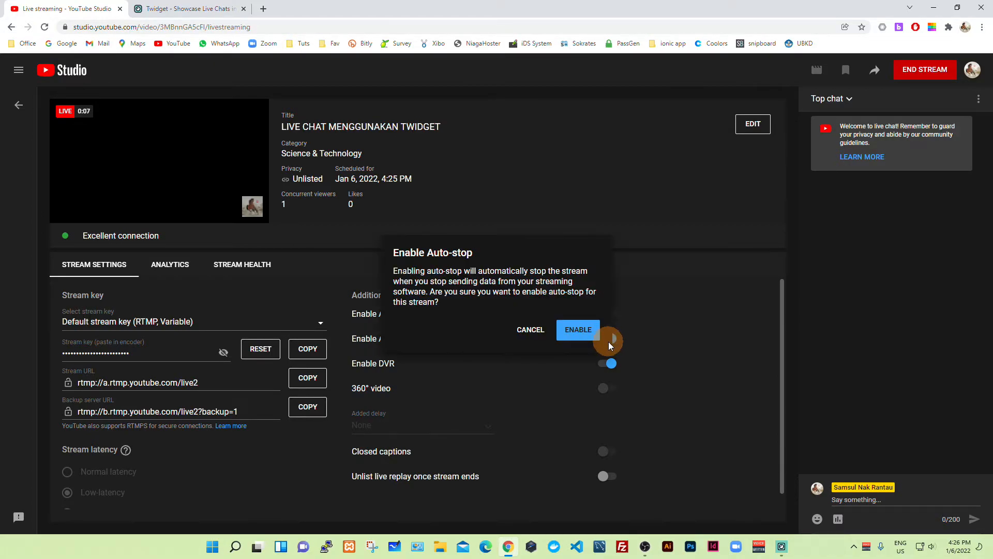
left_click(575, 334)
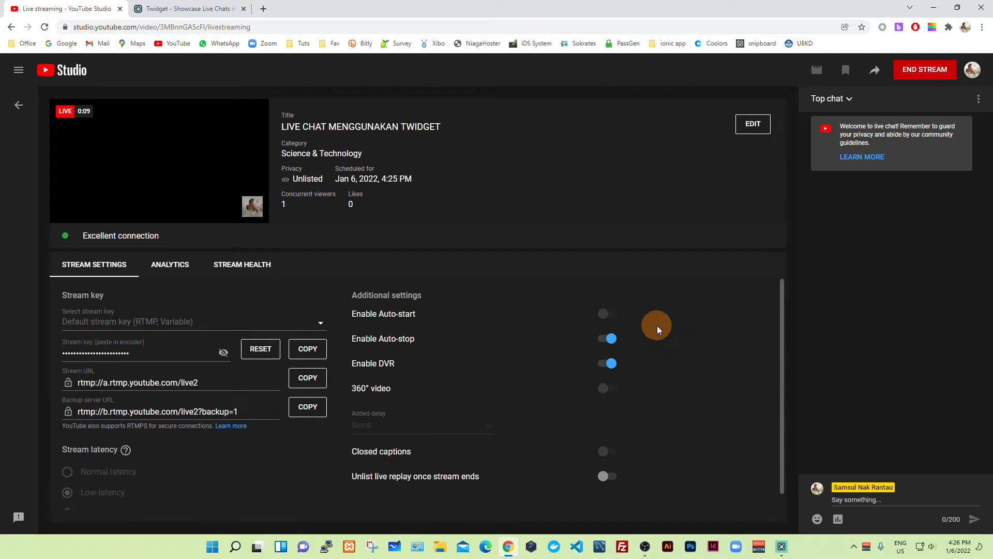
Move the Twidget window aside and send "Hello apa kabar semua ..." in the YouTube live chat
left_click(782, 546)
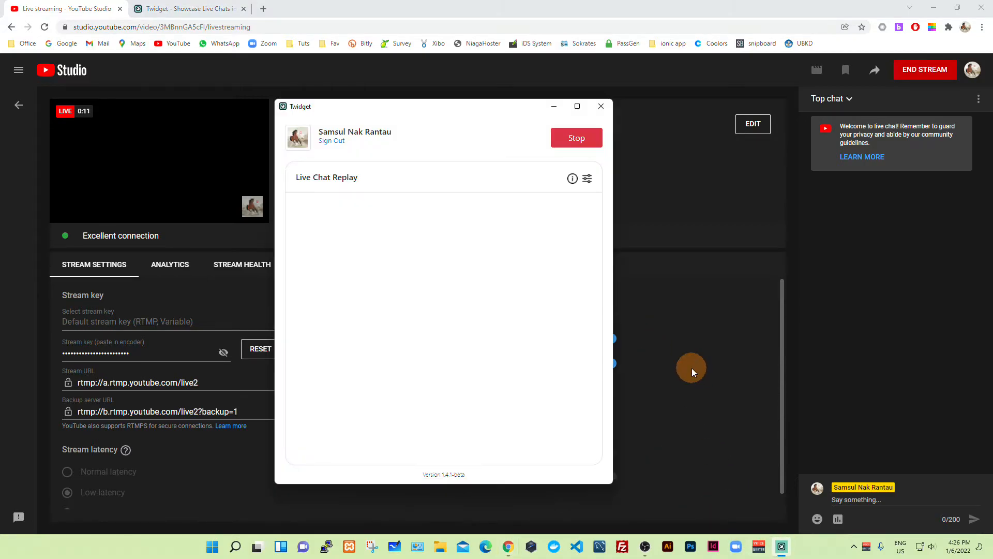
left_click_drag(552, 114, 672, 109)
left_click(868, 500)
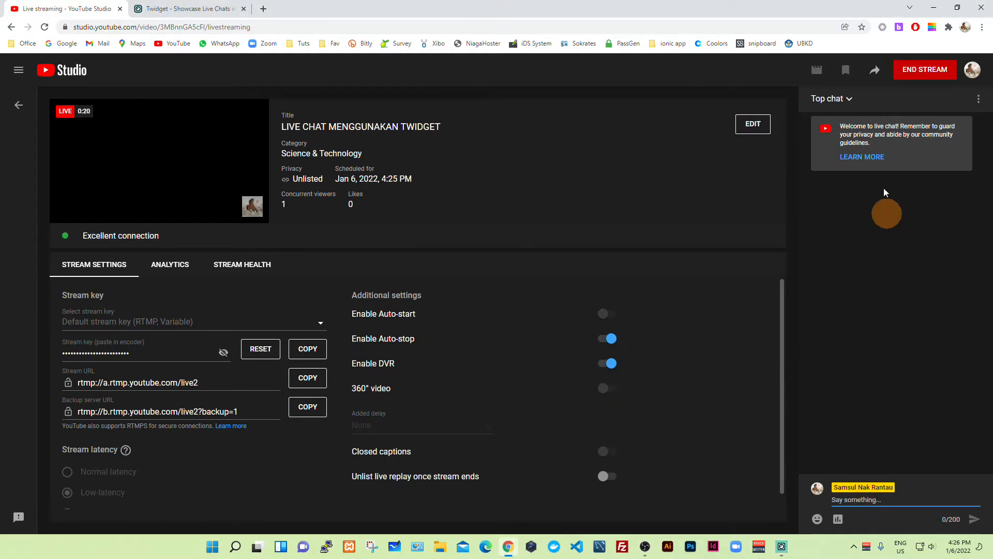
type("He")
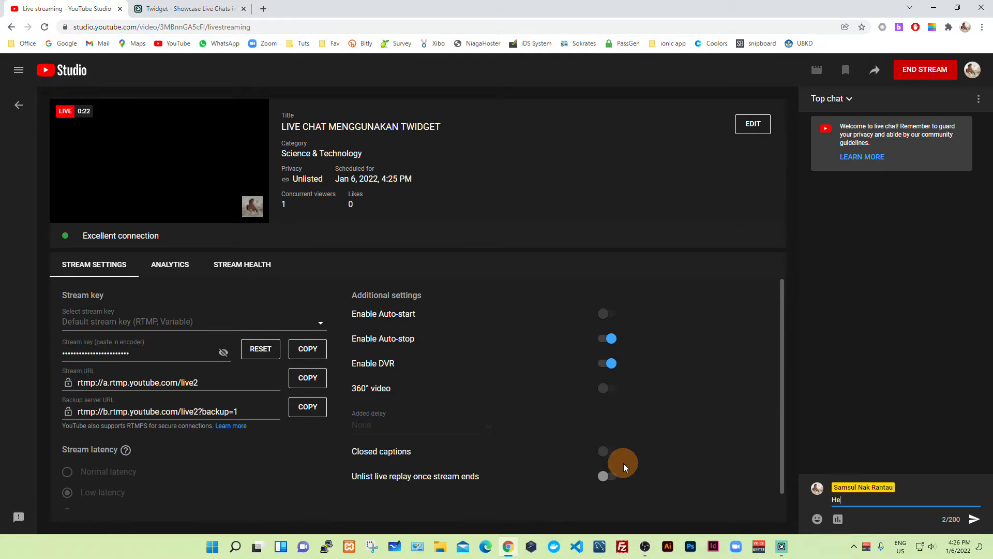
type("llo apakkabar semua ...")
key("Return")
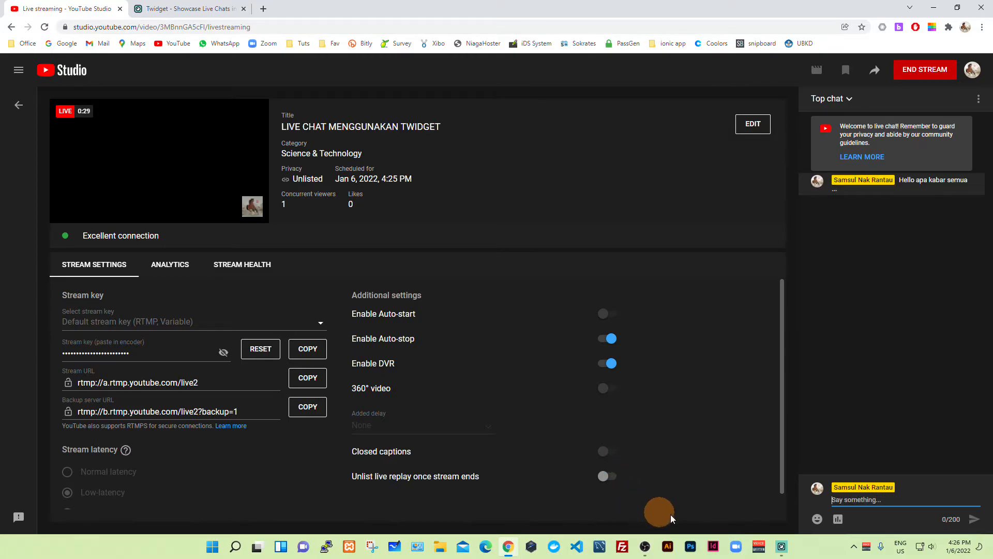
Switch to Twidget and select the "Hello apa kabar semua ..." message for display on the stream
left_click(782, 545)
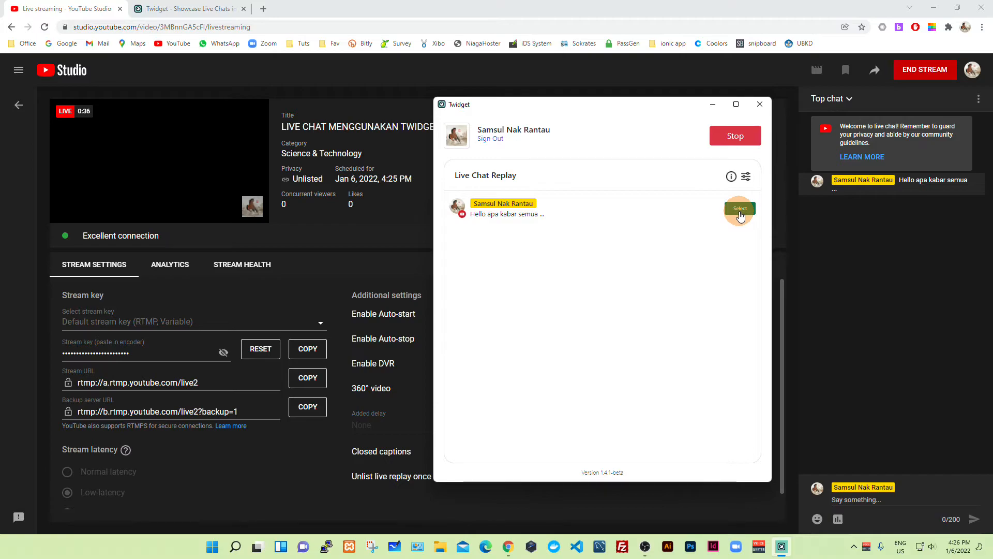
left_click(740, 215)
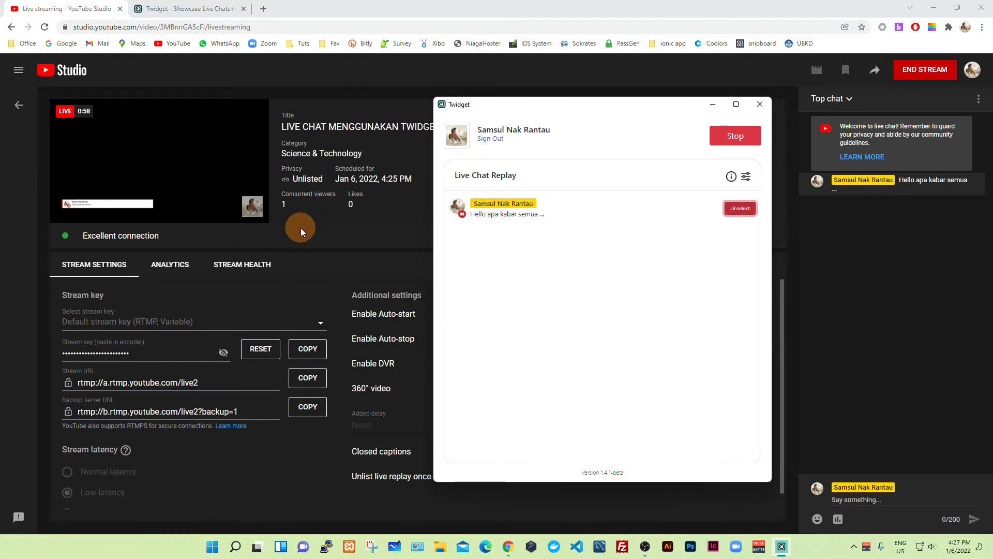
Enlarge the YouTube Studio page to 125% to examine the live preview, and place the Twidget window beside it
left_click(376, 68)
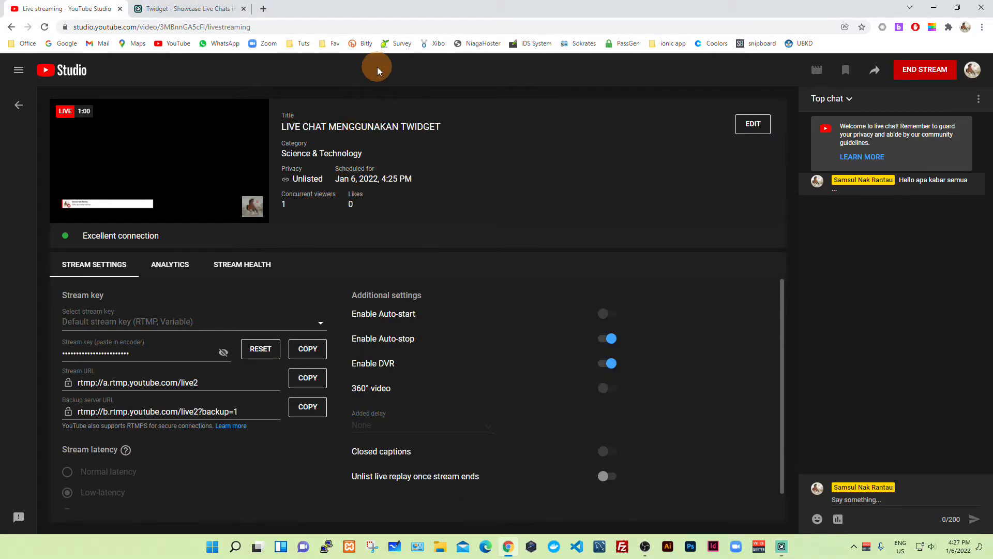
key("ctrl+plus")
key("ctrl+plus")
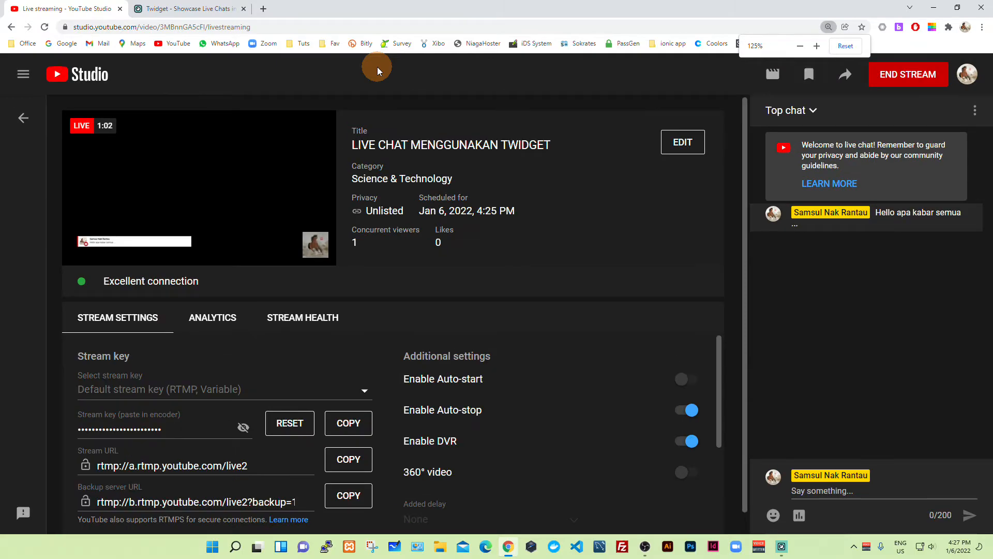
key("ctrl+plus")
key("ctrl+minus")
left_click(781, 545)
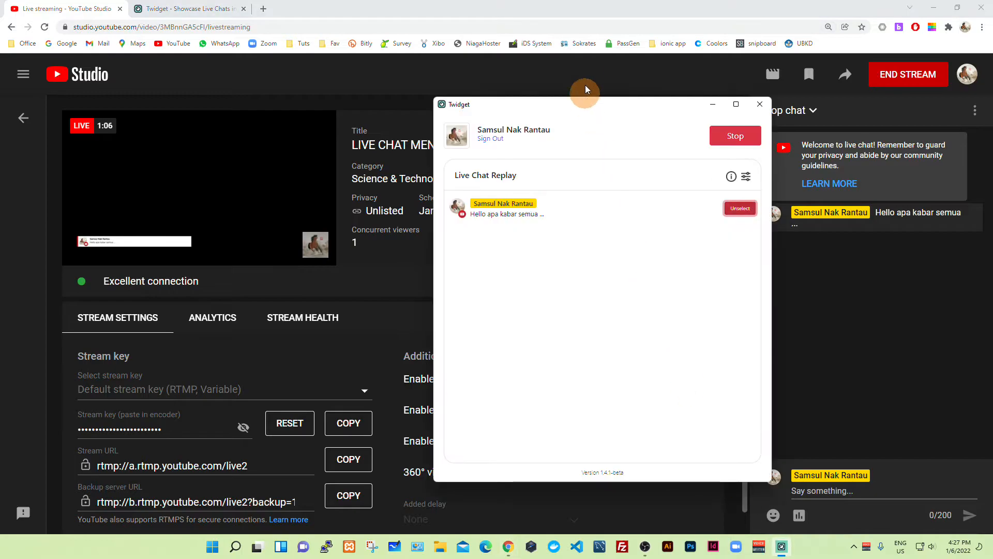
left_click_drag(611, 102, 580, 85)
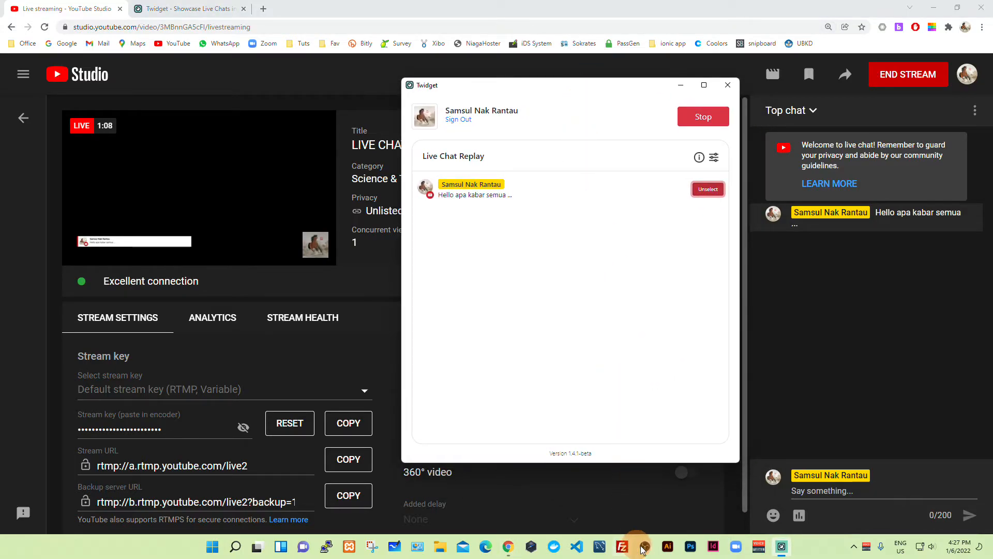
Check the message overlay in OBS, then return to YouTube Studio and send the copied "Welcome to live chat! ..." notice as a live chat message
left_click(645, 546)
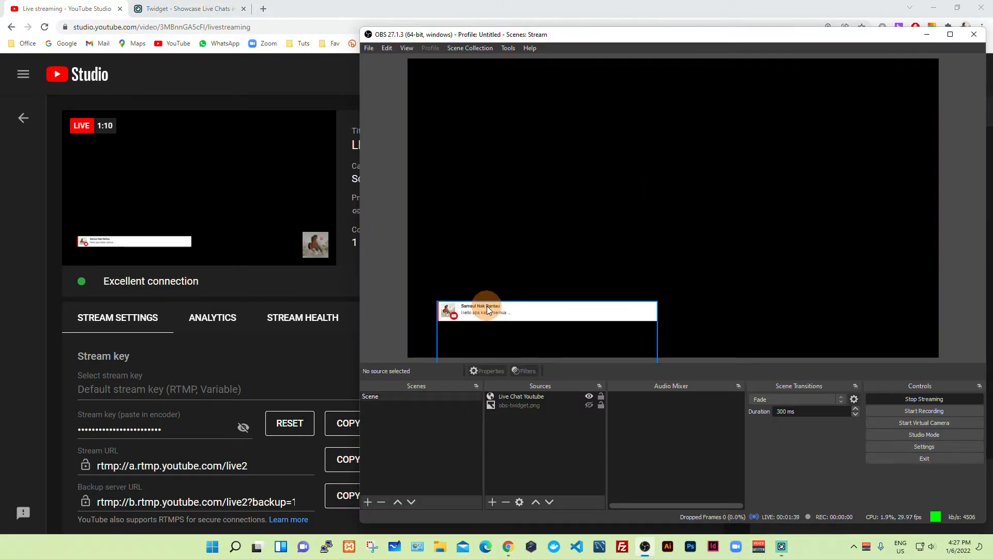
left_click(531, 7)
left_click(851, 489)
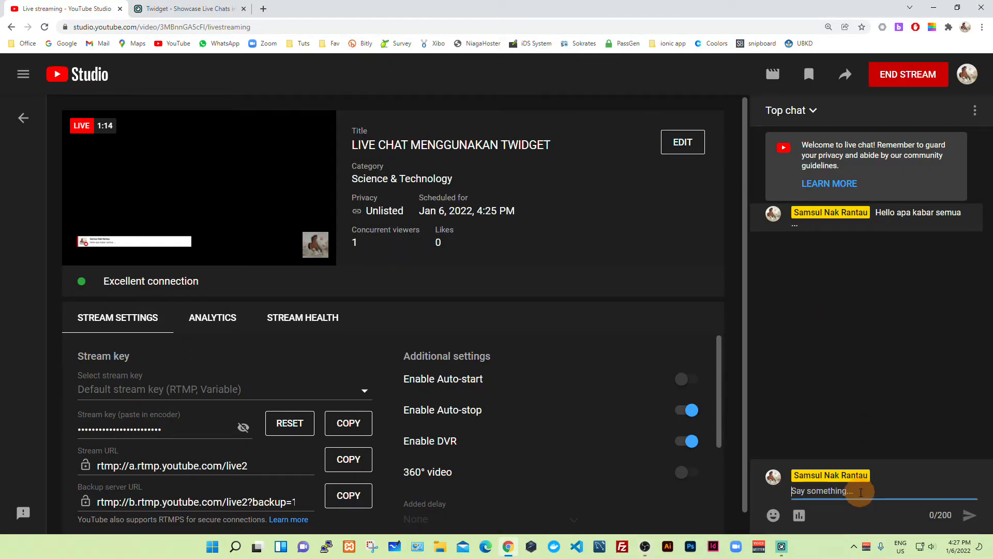
left_click_drag(803, 141, 871, 167)
left_click(876, 186)
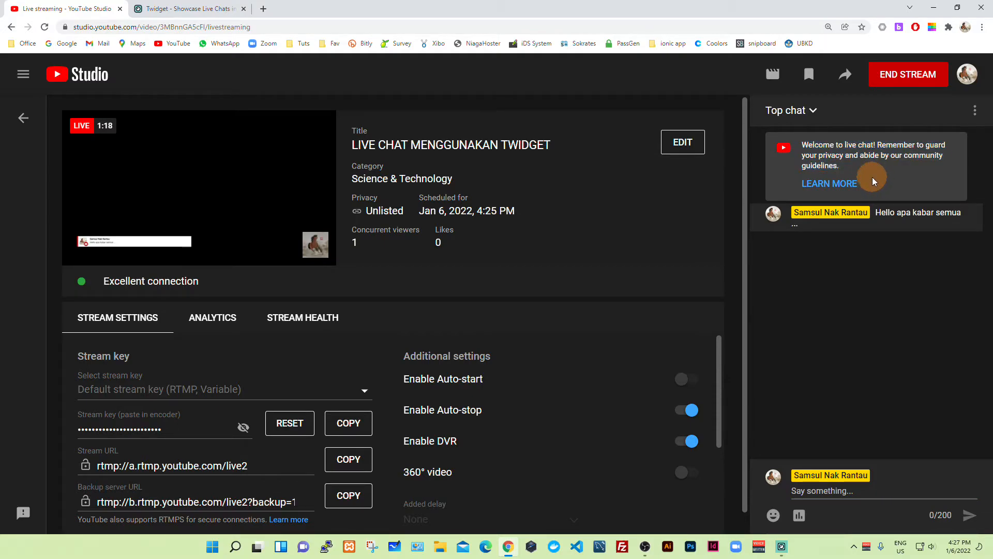
right_click(859, 166)
left_click(805, 145)
left_click_drag(805, 145, 869, 173)
key("ctrl+c")
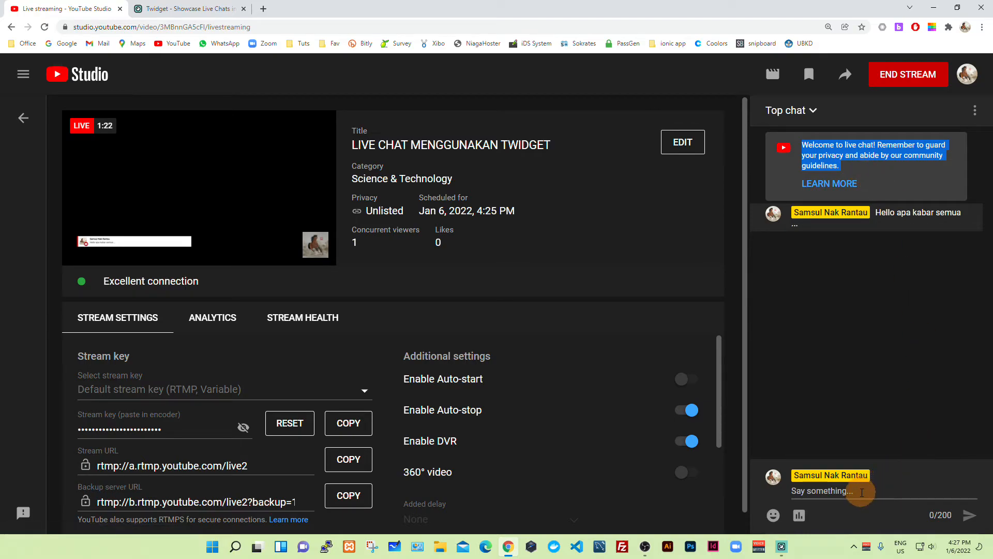
left_click(861, 488)
key("ctrl+v")
key("Return")
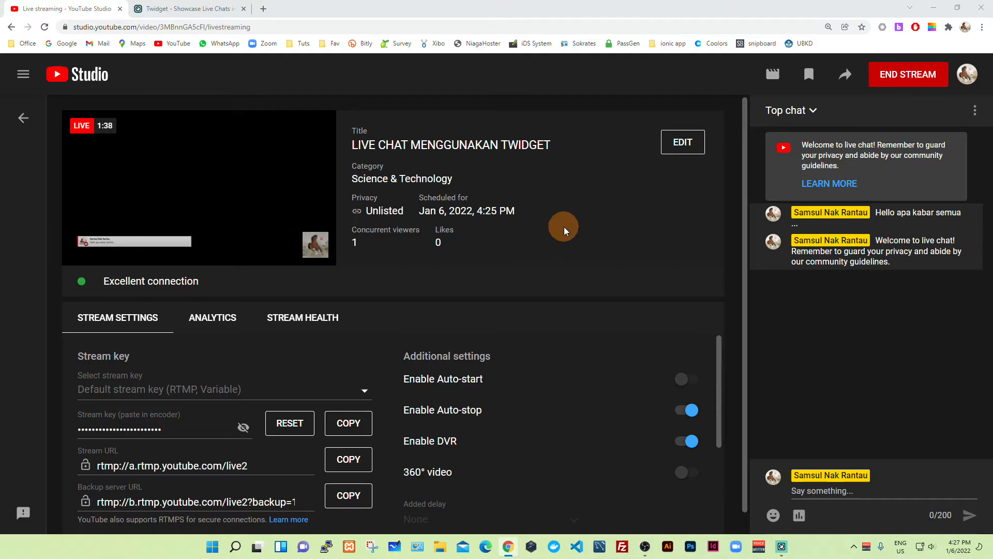
Send the "Lorem Ipsum is simply dummy text ..." passage in the live chat, shortened to end with "took a galley of type."
left_click(841, 492)
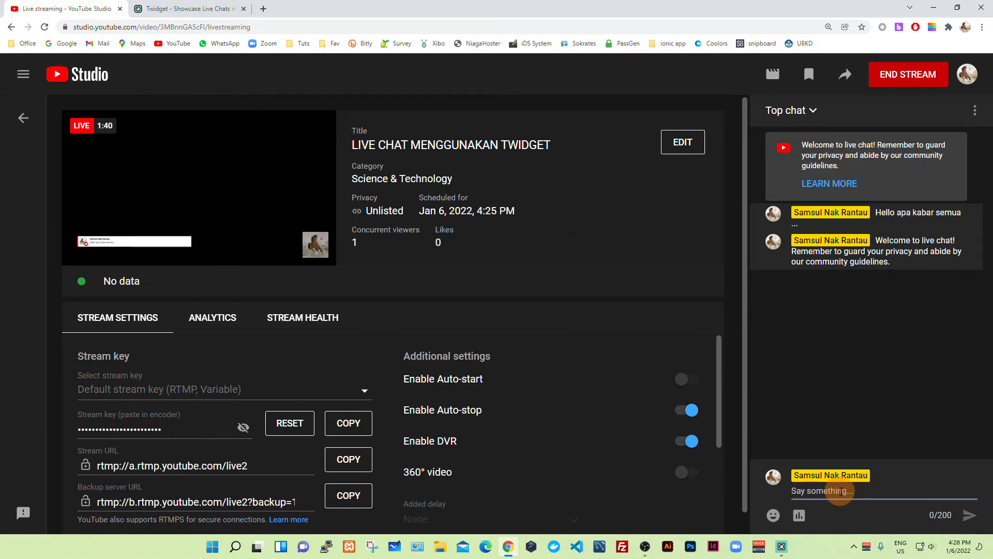
type("Lorem Ipsum is simply dummy text of the printing and typesetting industry. Lorem Ipsum has been the industry's standard dummy text ever since the 1500s, when an unknown printer took a galley of type and scrambled it to make a type specimen book.")
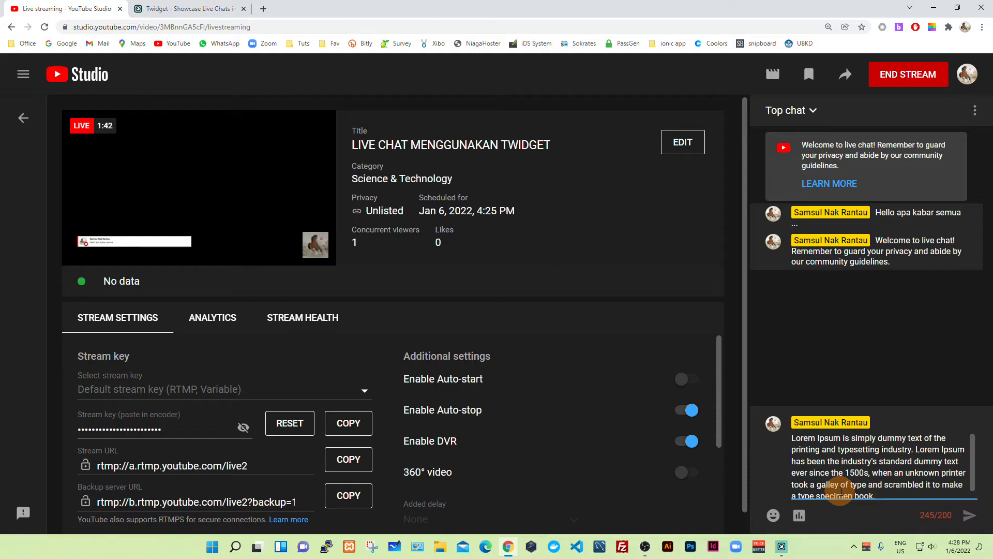
key("BackSpace")
key("BackSpace")
key("BackSpace")
key("BackSpace")
key("BackSpace")
key("BackSpace")
key("BackSpace")
key("BackSpace")
key("BackSpace")
key("BackSpace")
key("BackSpace")
key("BackSpace")
key("BackSpace")
key("BackSpace")
key("BackSpace")
key("BackSpace")
key("BackSpace")
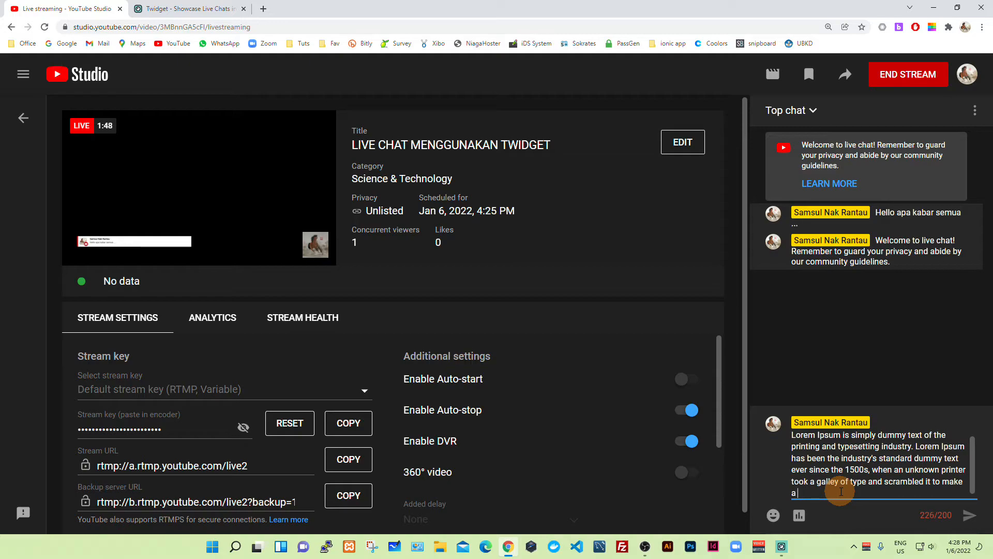
key("BackSpace")
key("BackSpace")
key("BackSpace")
key("BackSpace")
key("BackSpace")
key("BackSpace")
key("BackSpace")
key("BackSpace")
key("BackSpace")
key("BackSpace")
key("BackSpace")
key("BackSpace")
key("BackSpace")
key("BackSpace")
key("BackSpace")
key("BackSpace")
key("BackSpace")
key("BackSpace")
key("BackSpace")
key("BackSpace")
key("BackSpace")
key("BackSpace")
key("BackSpace")
key("BackSpace")
key("BackSpace")
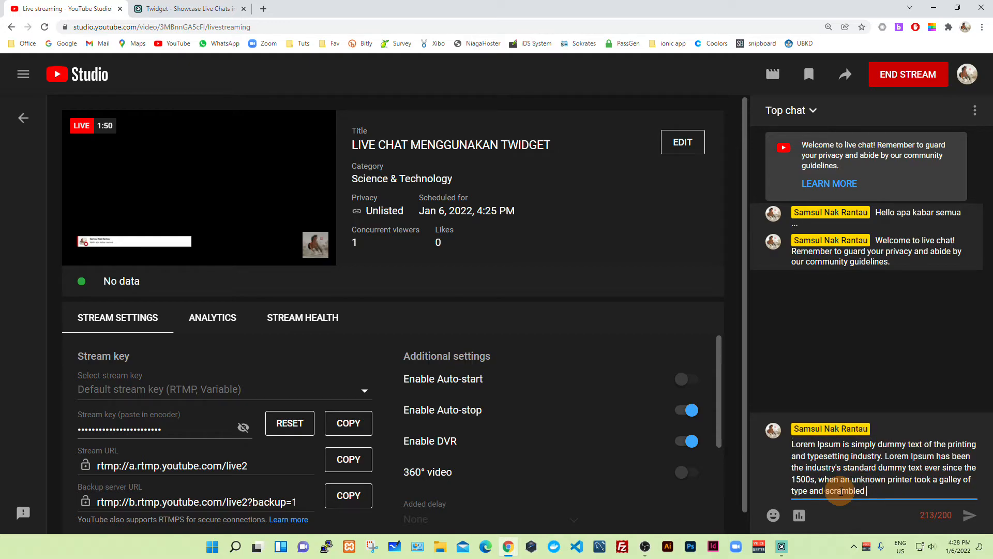
key("BackSpace")
key("BackSpace")
key("BackSpace")
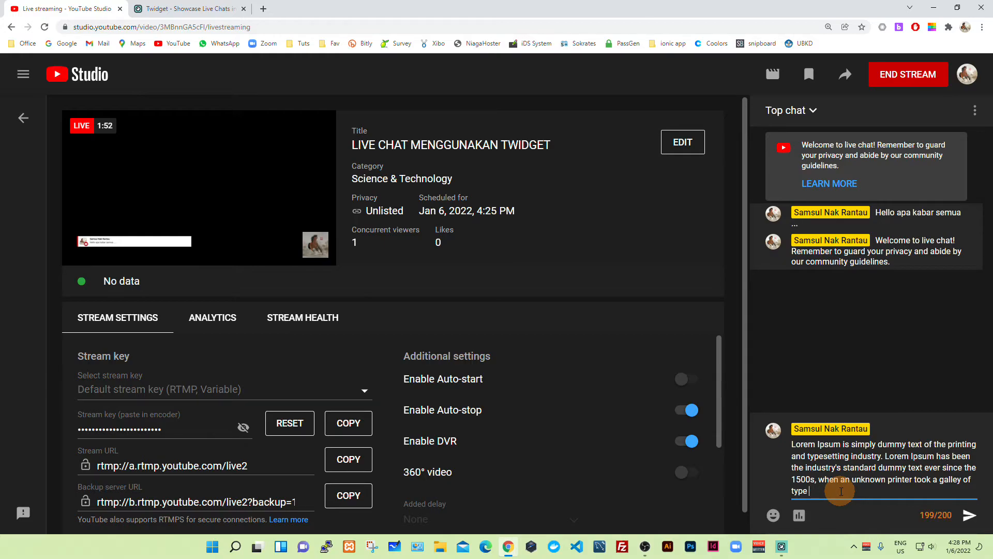
type(".")
key("Return")
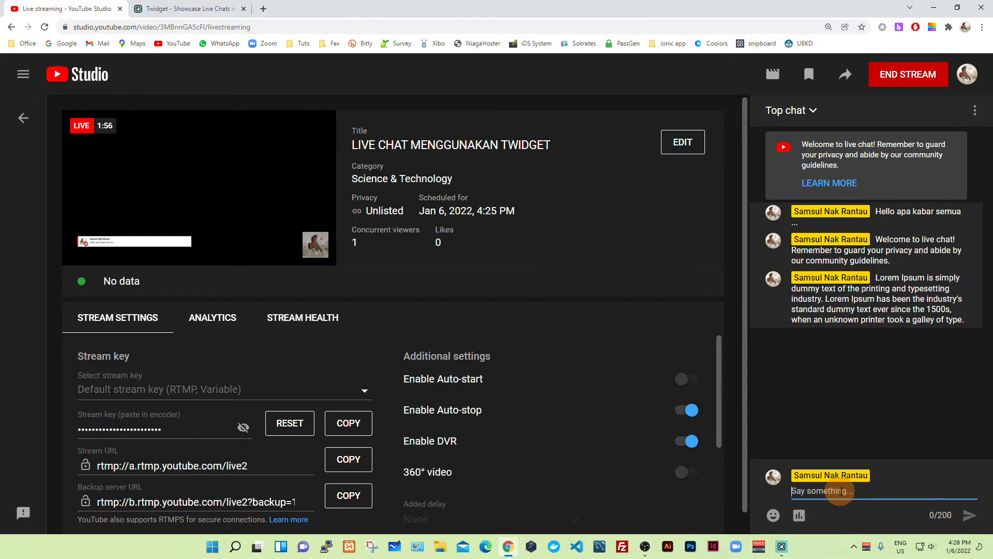
Switch to Twidget, select the "Welcome to live chat! ..." message for display, and view it in OBS
left_click(781, 546)
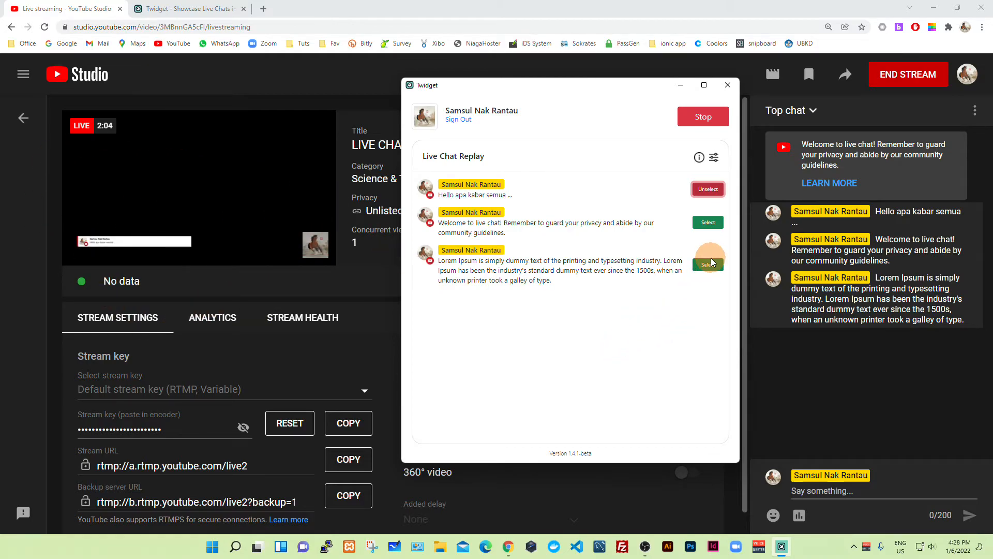
left_click(709, 222)
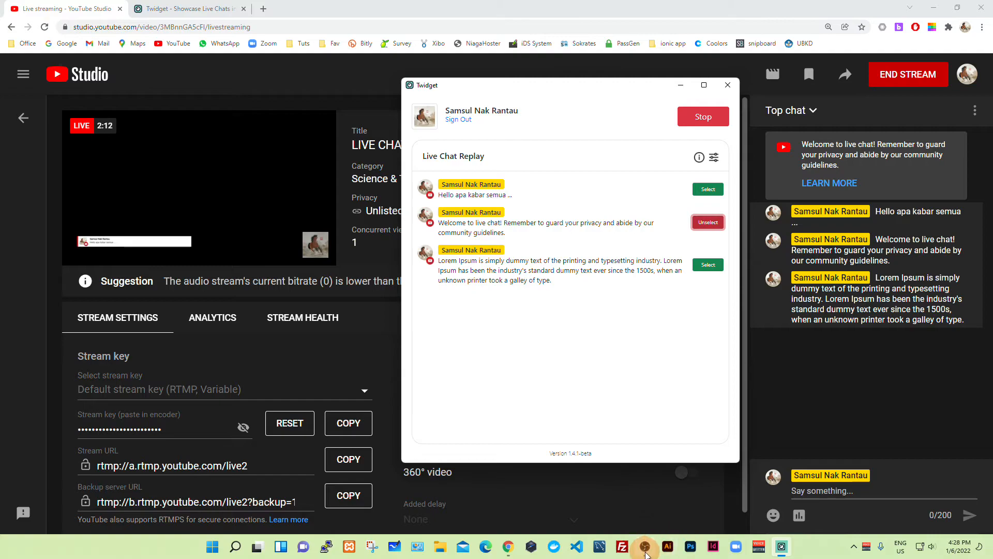
left_click(645, 547)
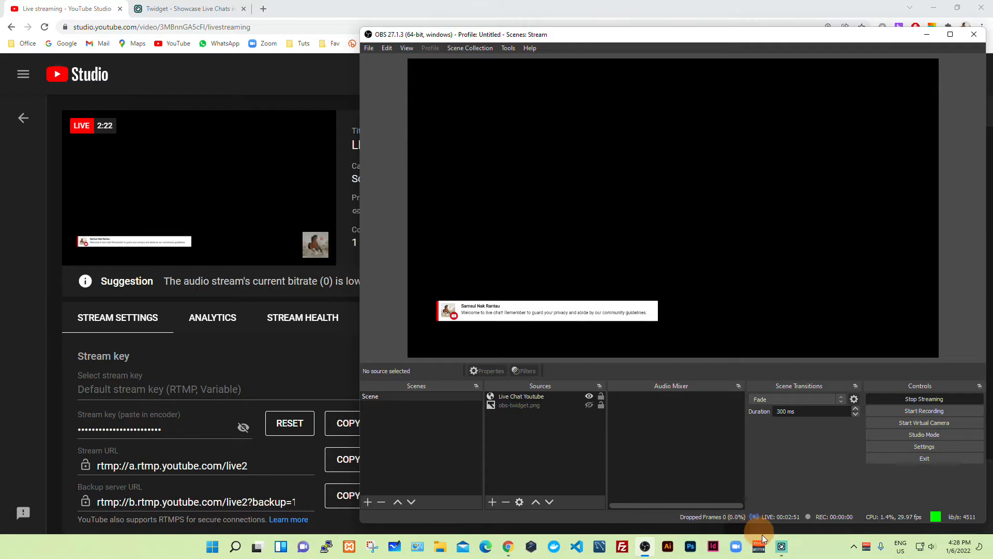
Return to Twidget, select the "Lorem Ipsum ..." message, and move and narrow the window so the OBS overlay is uncovered
left_click(781, 546)
left_click_drag(601, 84, 852, 50)
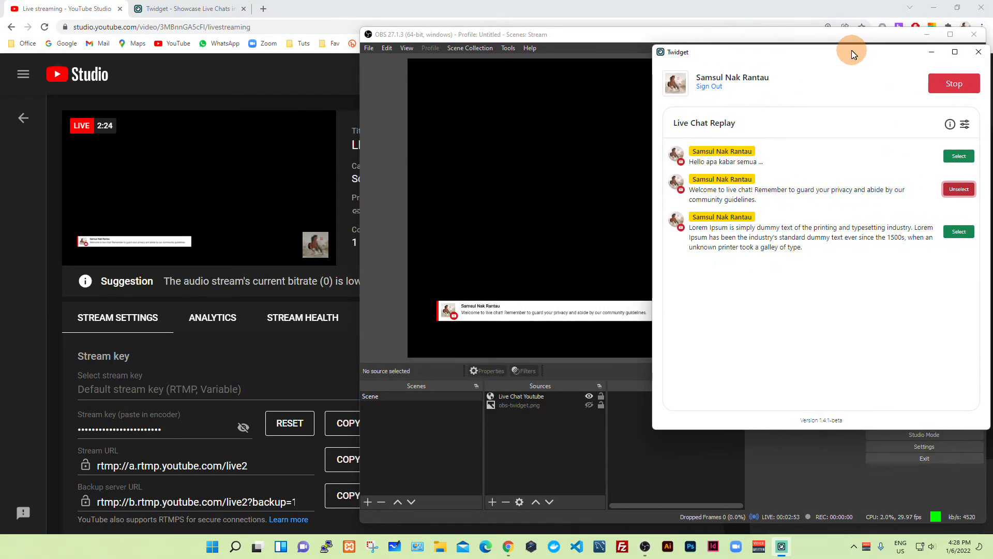
left_click(958, 235)
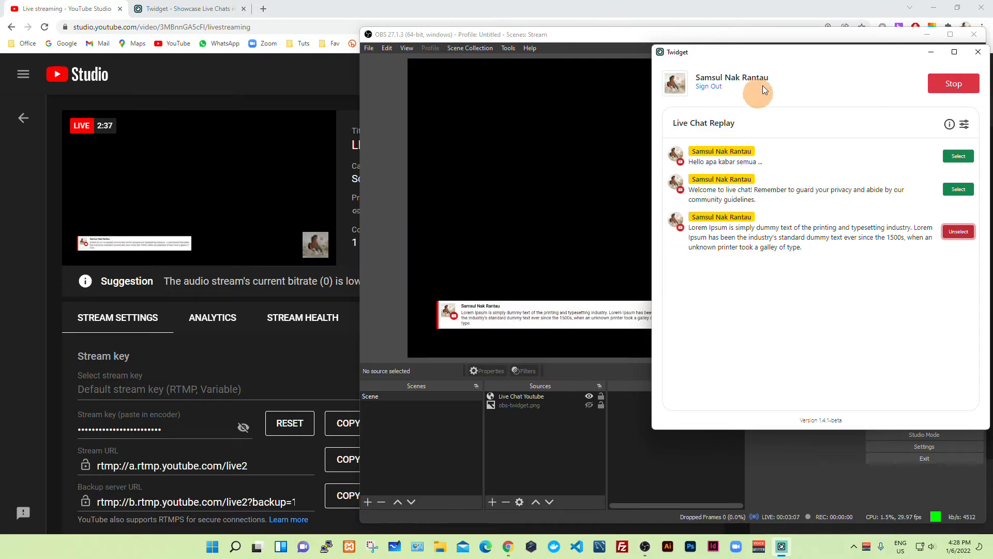
left_click_drag(652, 89, 675, 96)
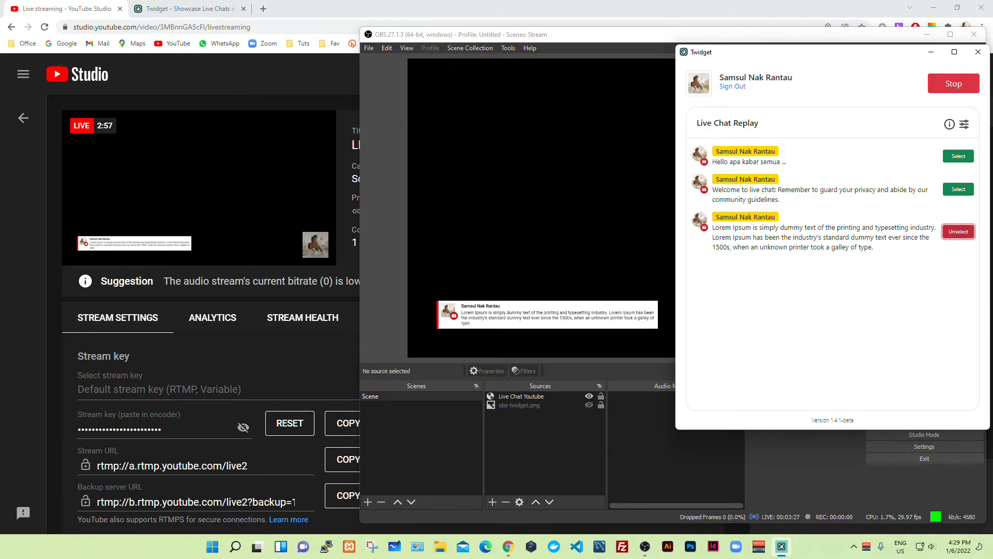
Review the Twidget widget templates, set the OBS Chat Template to Classic, and close the settings
left_click(965, 124)
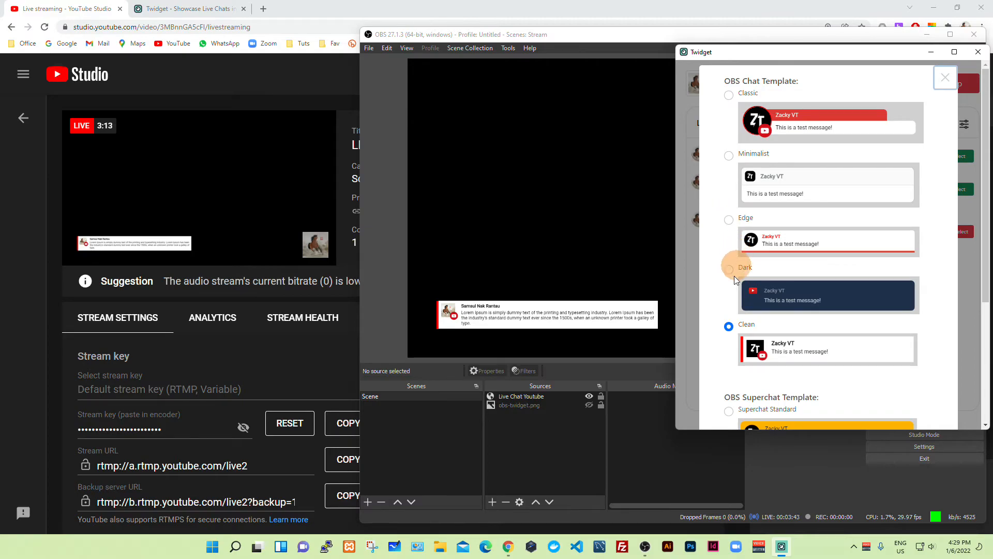
scroll(721, 327, "down", 4)
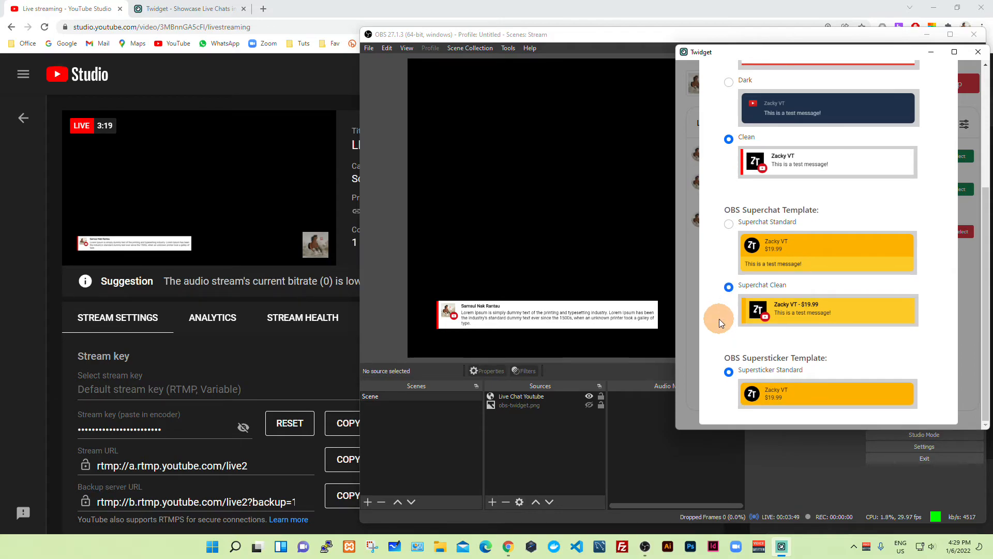
scroll(720, 318, "up", 4)
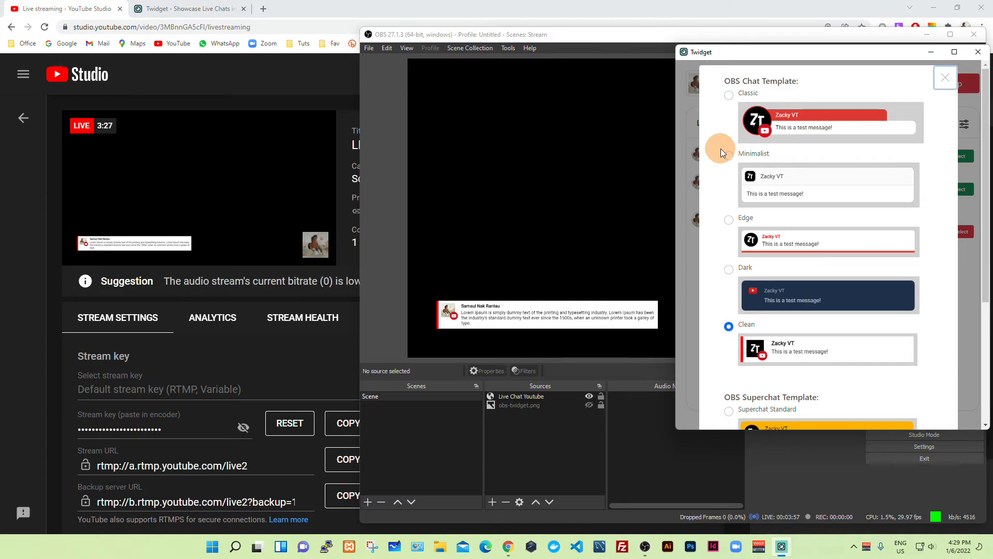
left_click(726, 97)
left_click(945, 78)
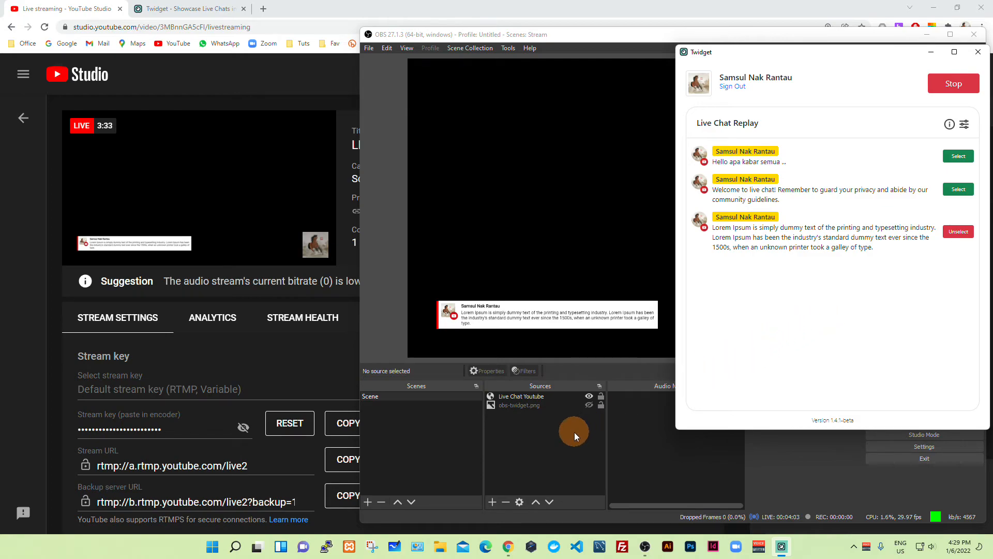
Refresh the Live Chat Youtube source in OBS by hiding it and showing it again
left_click(591, 410)
left_click(589, 396)
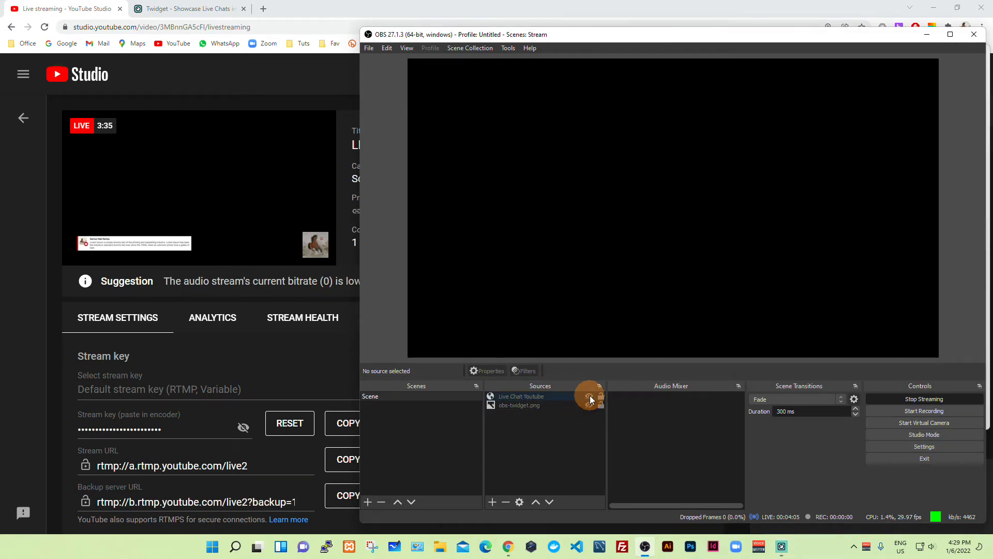
left_click(589, 396)
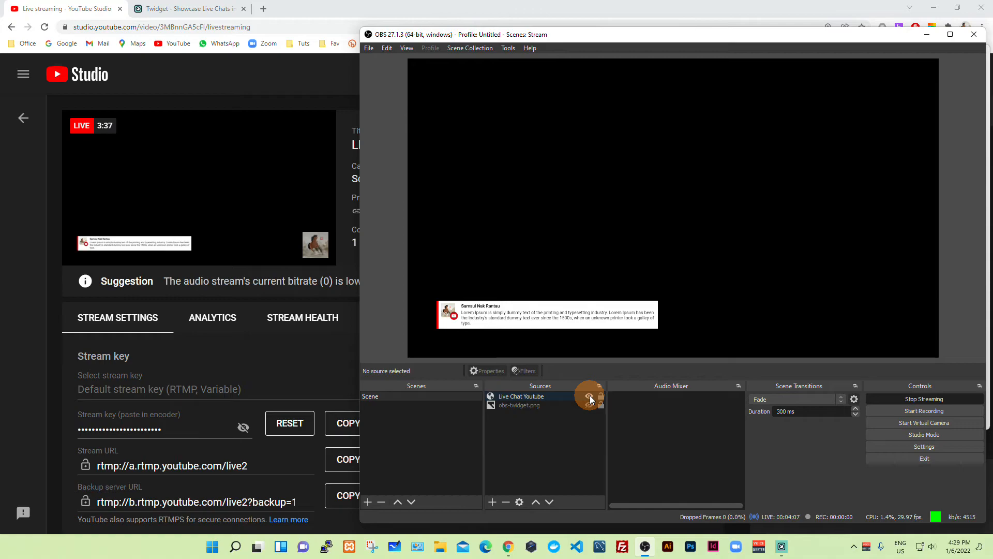
Switch to Twidget and display the "Welcome to live chat! ..." message, then the "Lorem Ipsum ..." message, in the Classic template
left_click(782, 547)
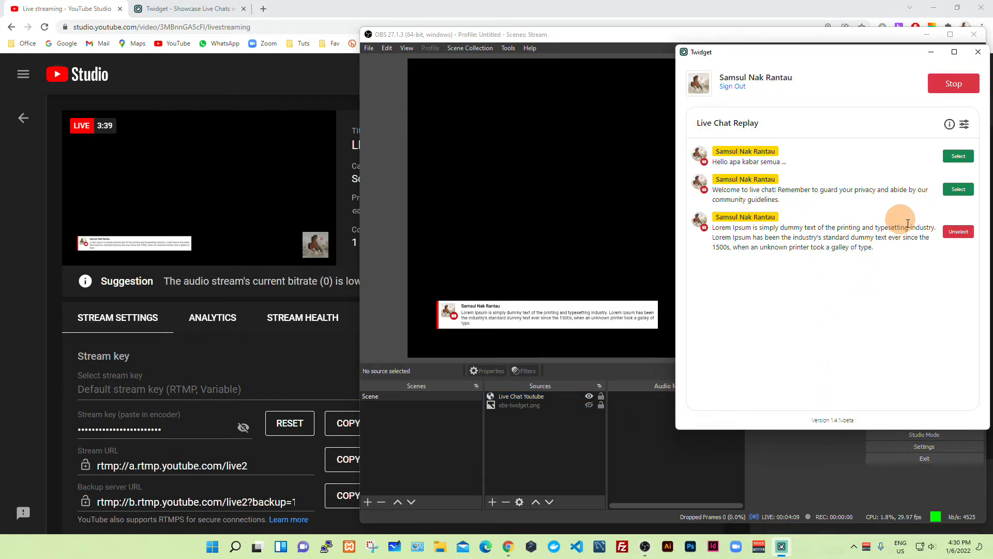
left_click(957, 190)
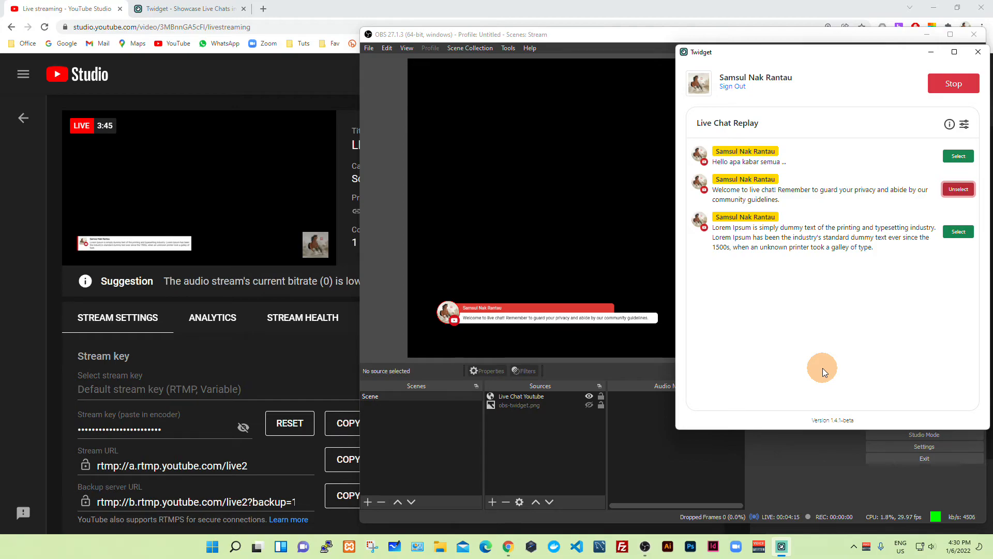
left_click_drag(868, 50, 862, 57)
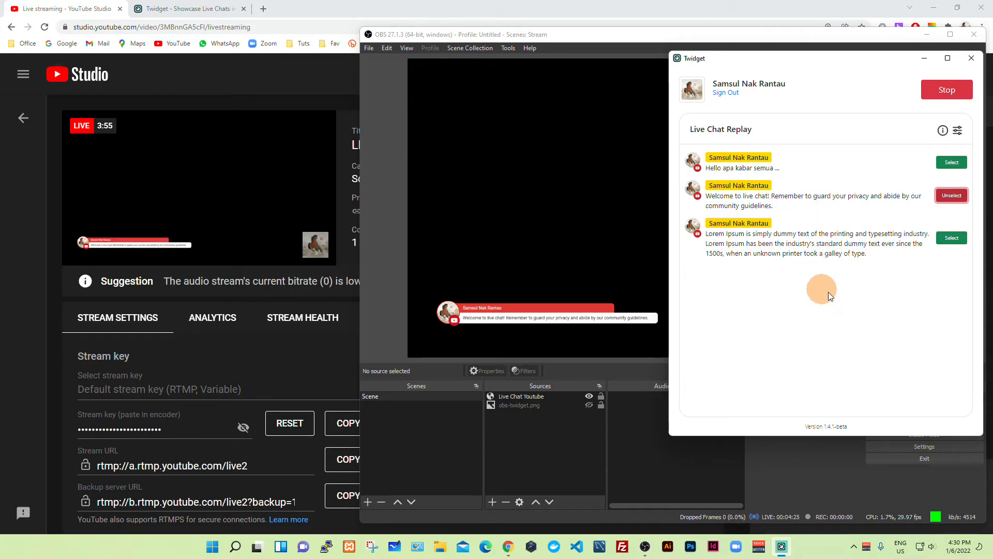
left_click(953, 240)
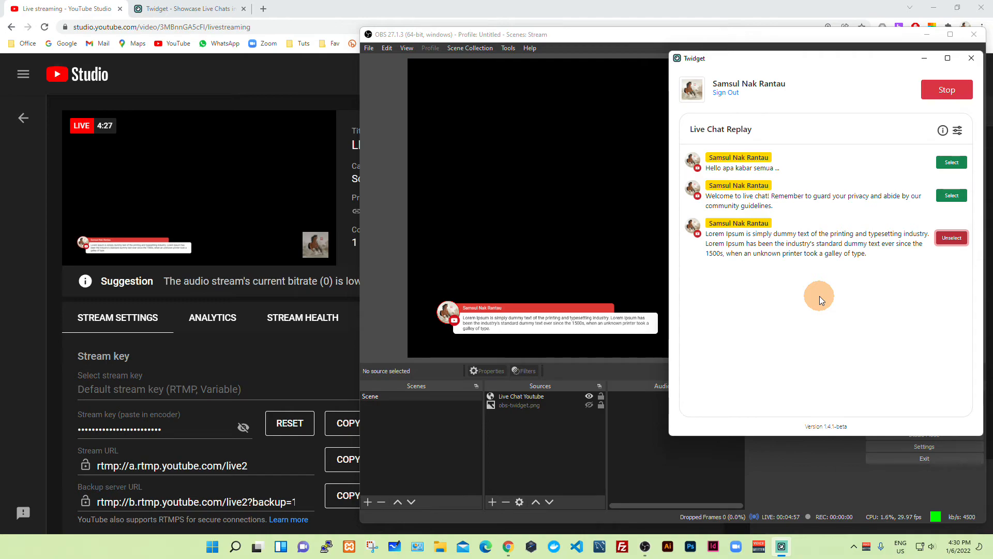
Reset the YouTube Studio page zoom to 100% and bring the Twidget window back in front
left_click(228, 79)
key("ctrl+0")
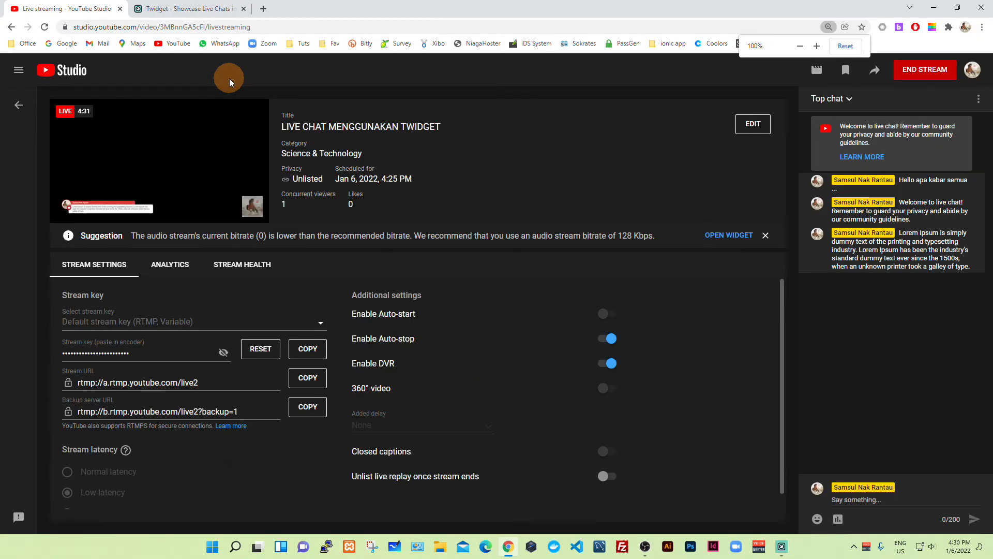
left_click(782, 546)
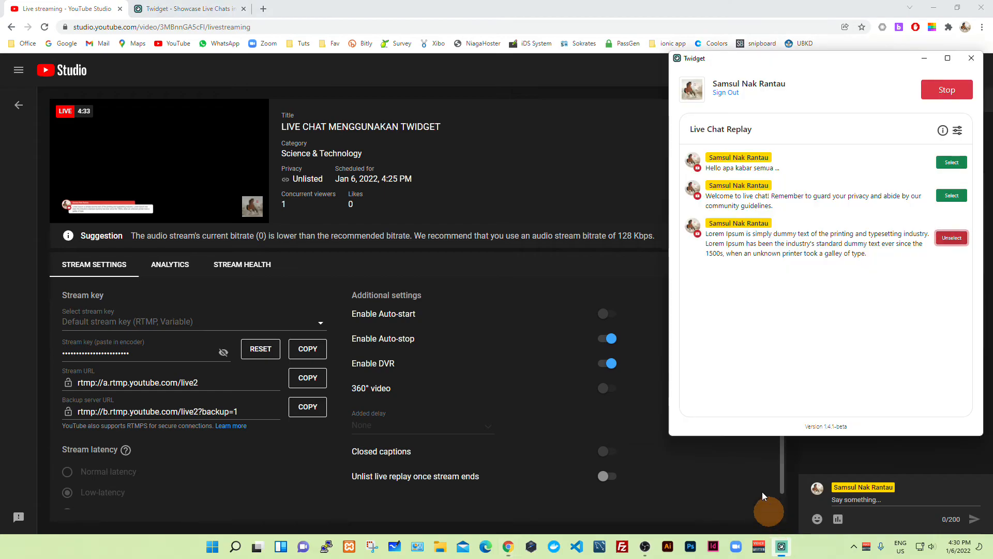
Examine the Twidget website's advantages, usage instructions, widget templates and contact sections
left_click(160, 9)
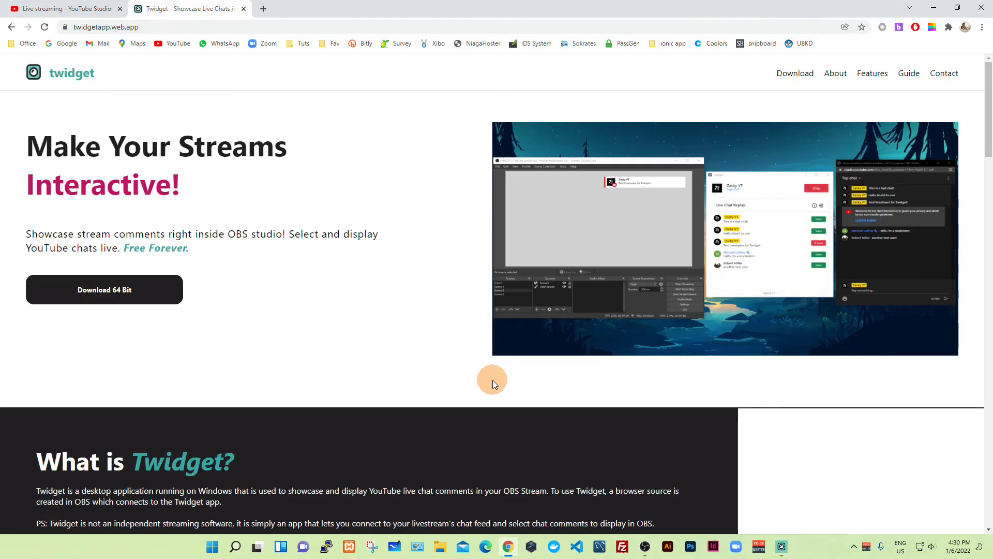
scroll(493, 382, "down", 15)
scroll(462, 360, "up", 1)
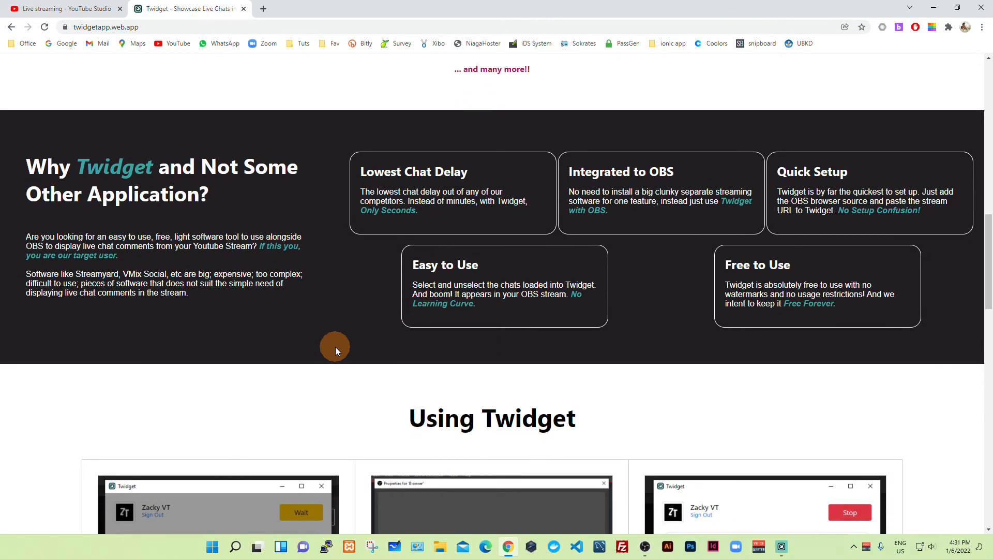
scroll(335, 346, "down", 1)
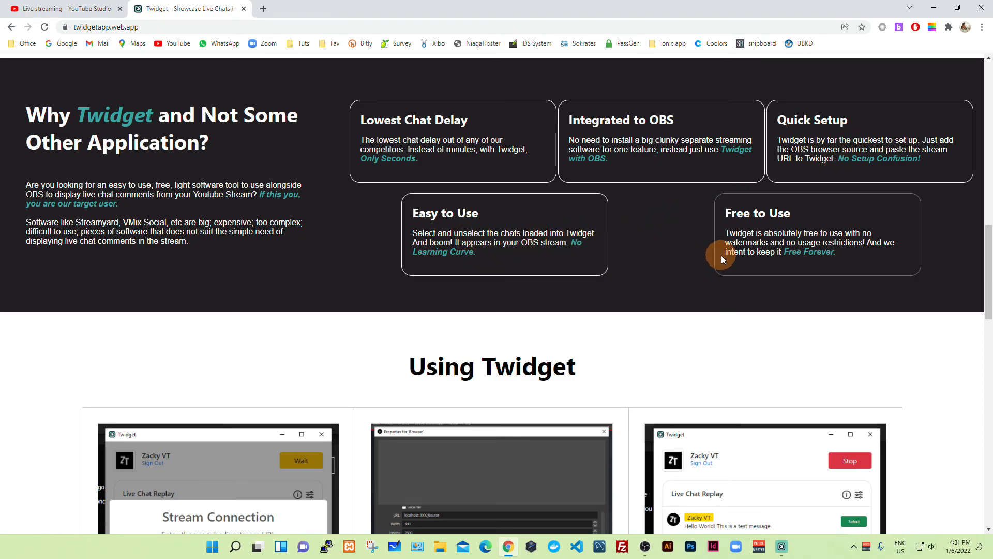
scroll(907, 276, "down", 4)
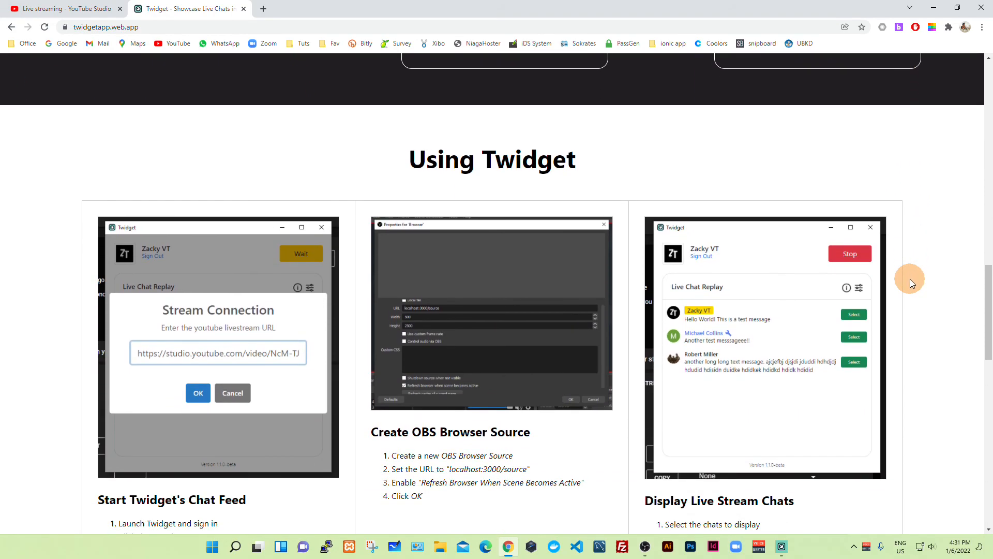
scroll(921, 278, "down", 1)
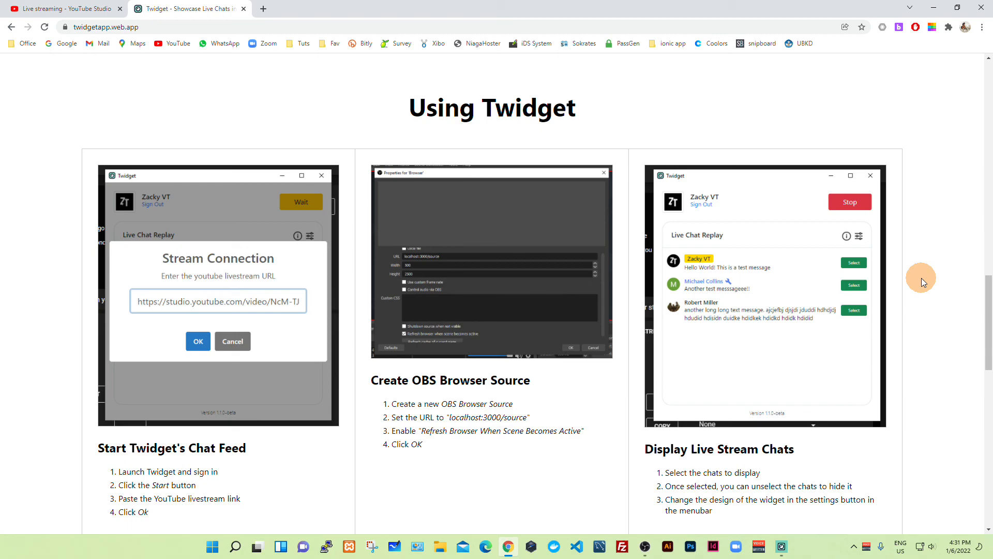
scroll(923, 277, "down", 1)
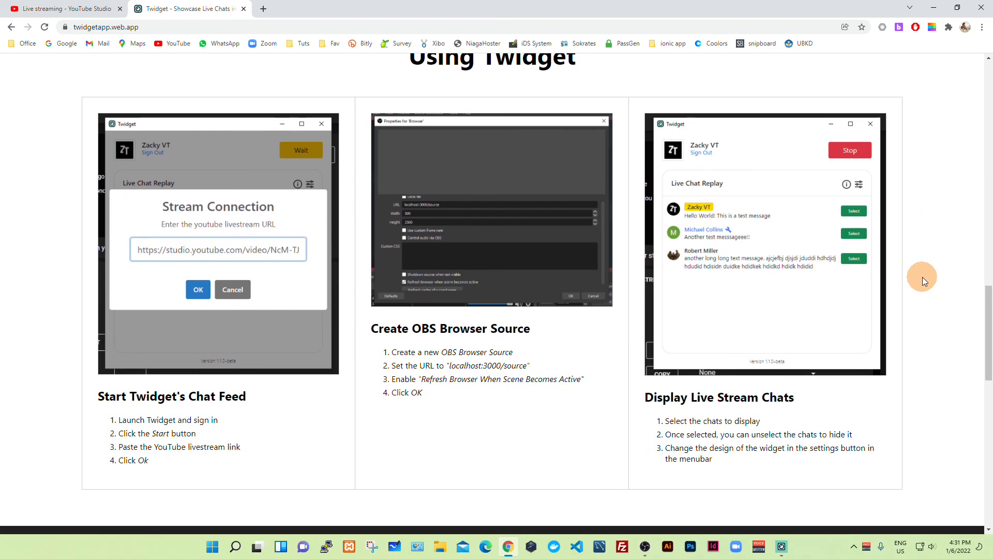
scroll(927, 280, "down", 4)
scroll(926, 280, "down", 5)
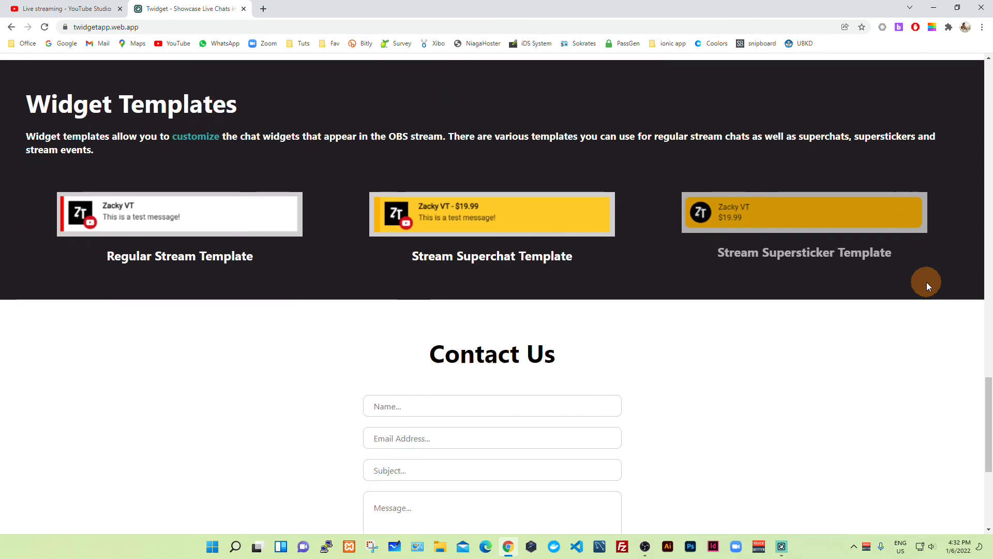
scroll(924, 280, "down", 5)
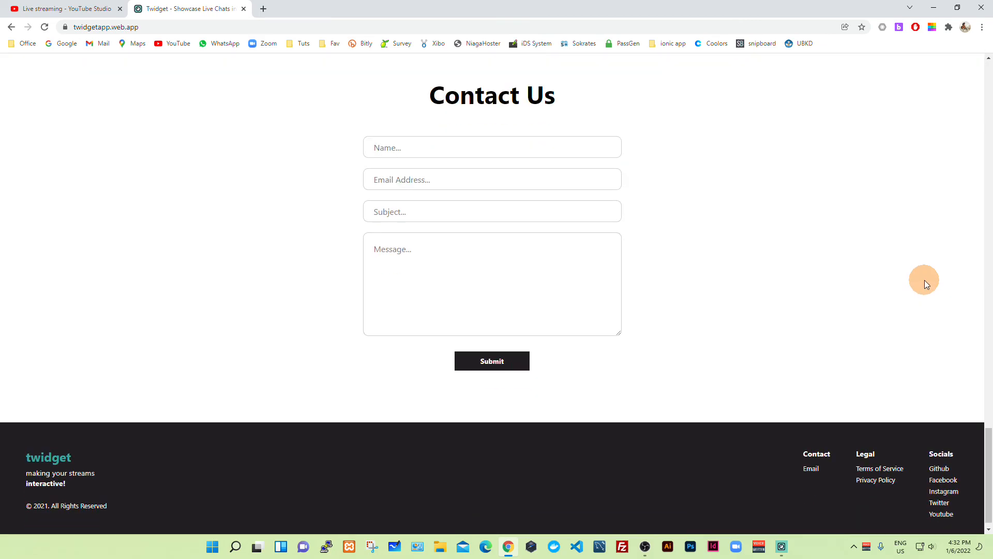
scroll(924, 280, "up", 20)
scroll(938, 258, "up", 15)
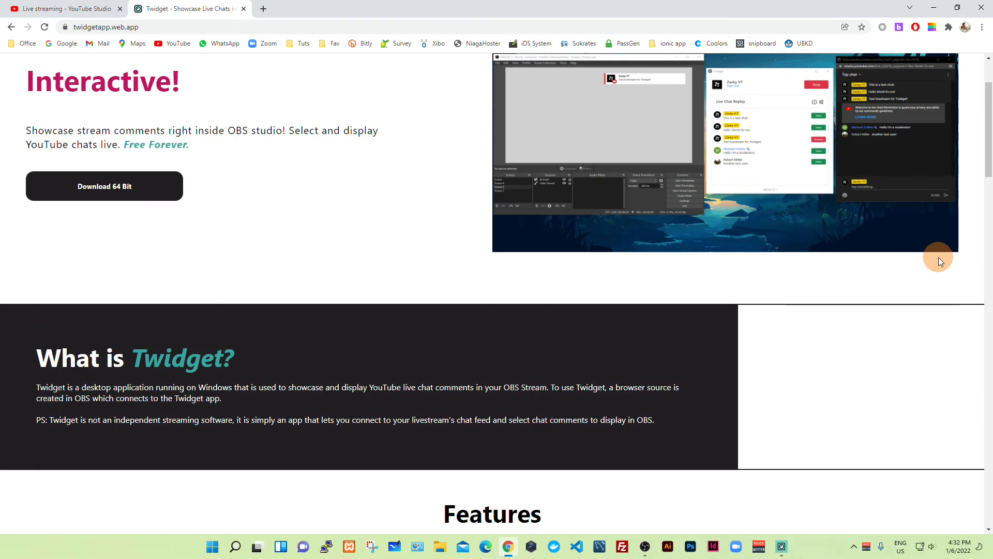